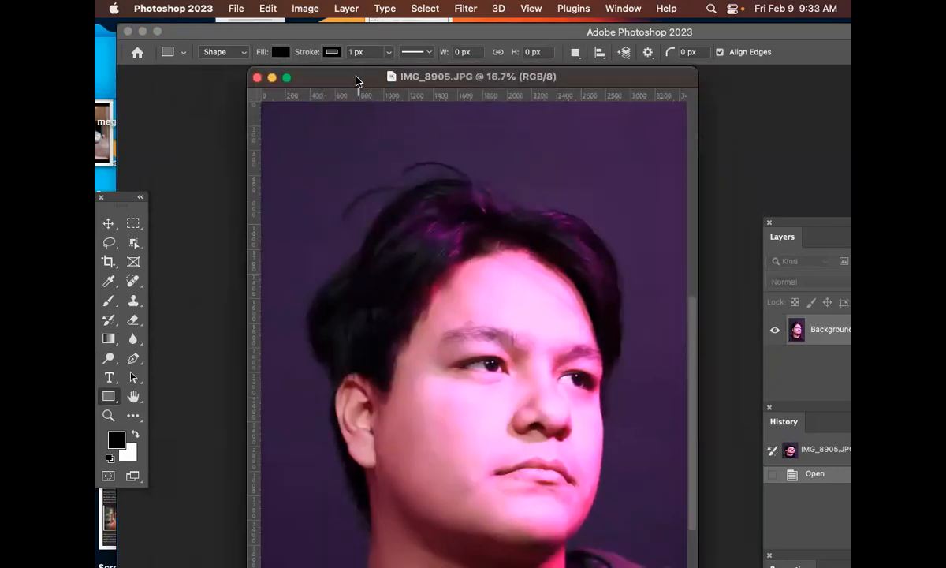
- Fit the whole portrait in a resized document window at 8.33% zoom and move the Layers panel beside it
{"action": "left_click_drag", "start_coordinate": [366, 80], "coordinate": [384, 36]}
{"action": "left_click_drag", "start_coordinate": [612, 34], "coordinate": [593, 101]}
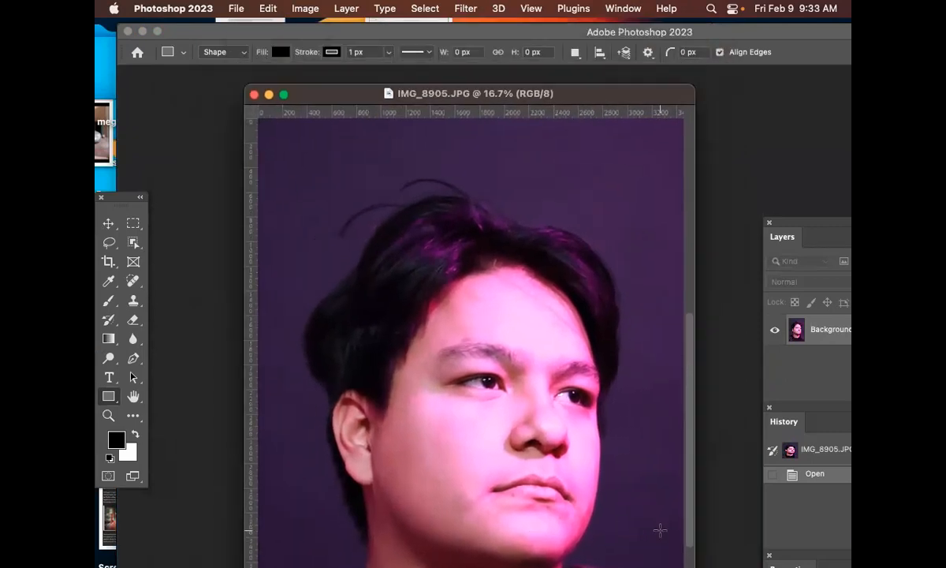
{"action": "key", "text": "super+minus"}
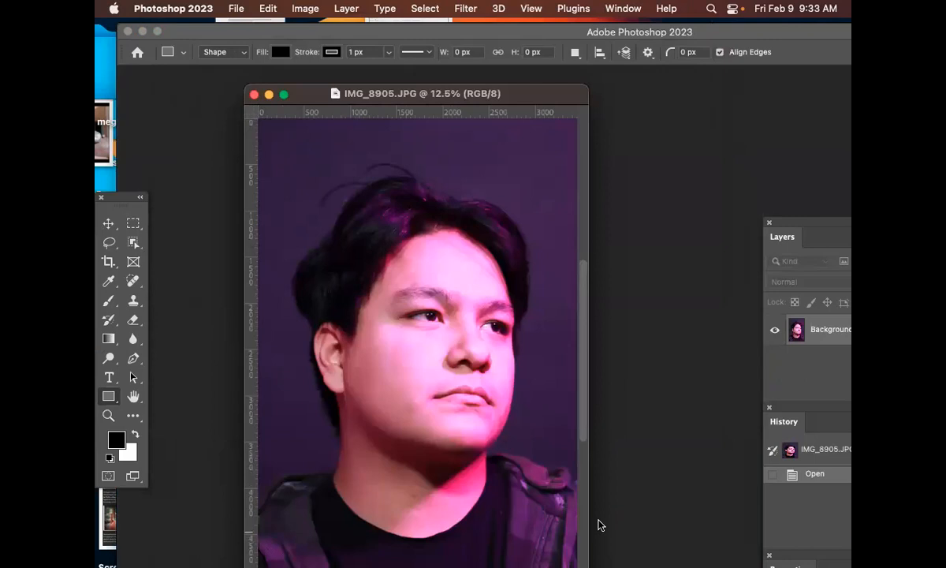
{"action": "key", "text": "super+minus"}
{"action": "left_click_drag", "start_coordinate": [480, 449], "coordinate": [630, 541]}
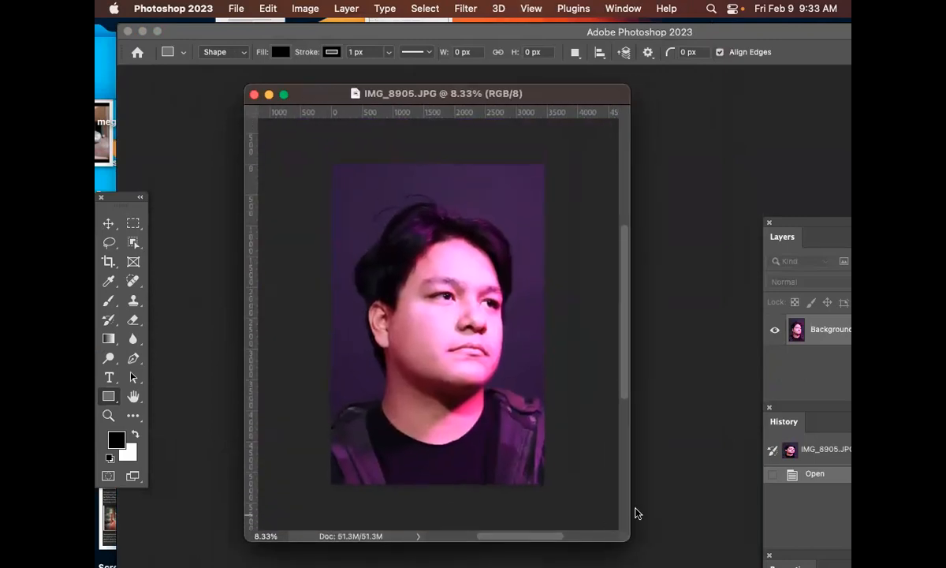
{"action": "left_click_drag", "start_coordinate": [785, 225], "coordinate": [477, 91]}
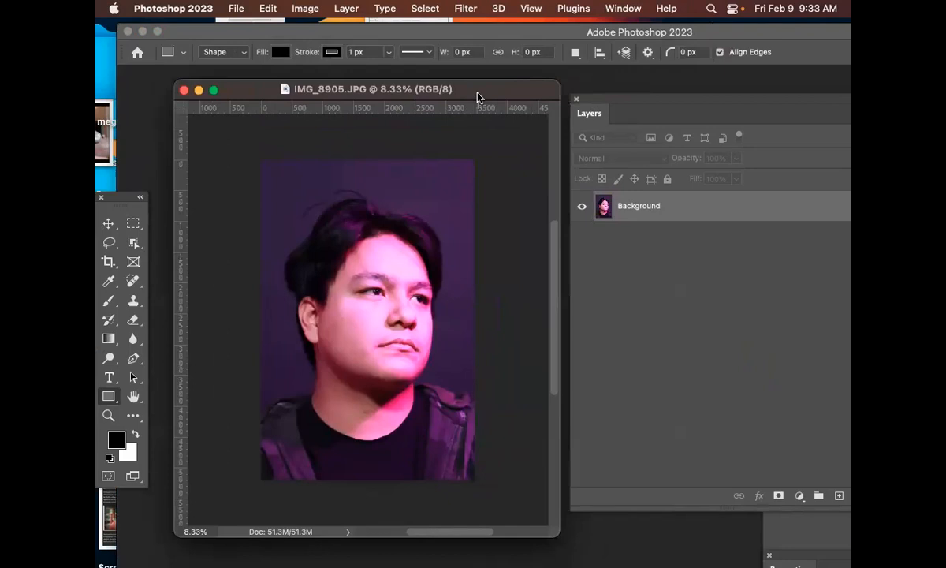
{"action": "left_click_drag", "start_coordinate": [622, 100], "coordinate": [578, 88]}
- Convert the Background into a regular layer with the default name Layer 0 and dock the tools panel beside the image
{"action": "double_click", "coordinate": [594, 193]}
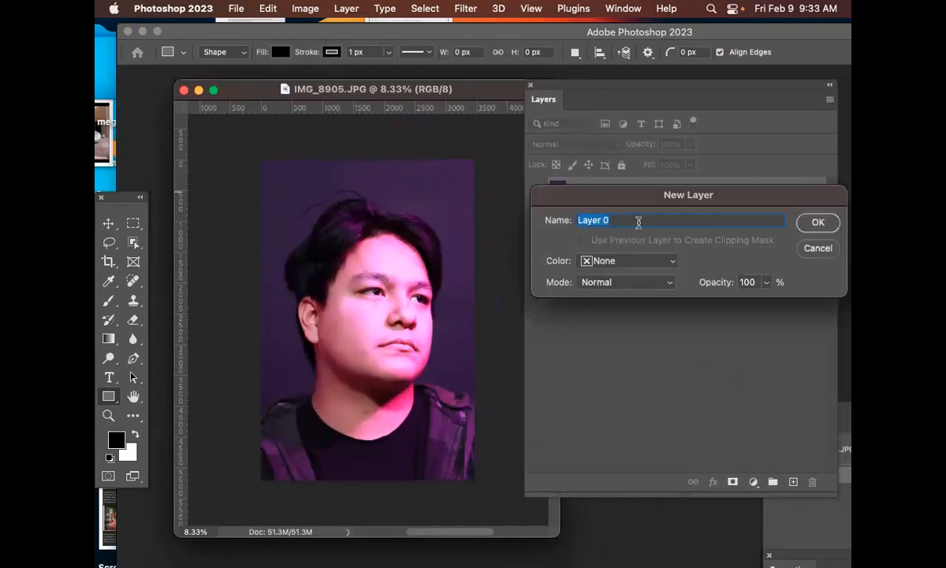
{"action": "left_click", "coordinate": [818, 224]}
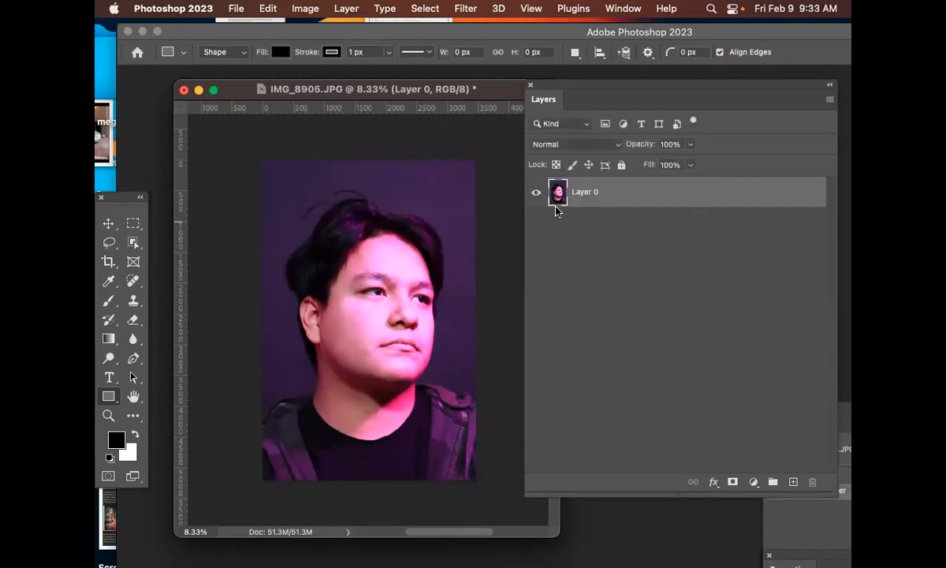
{"action": "left_click", "coordinate": [635, 9]}
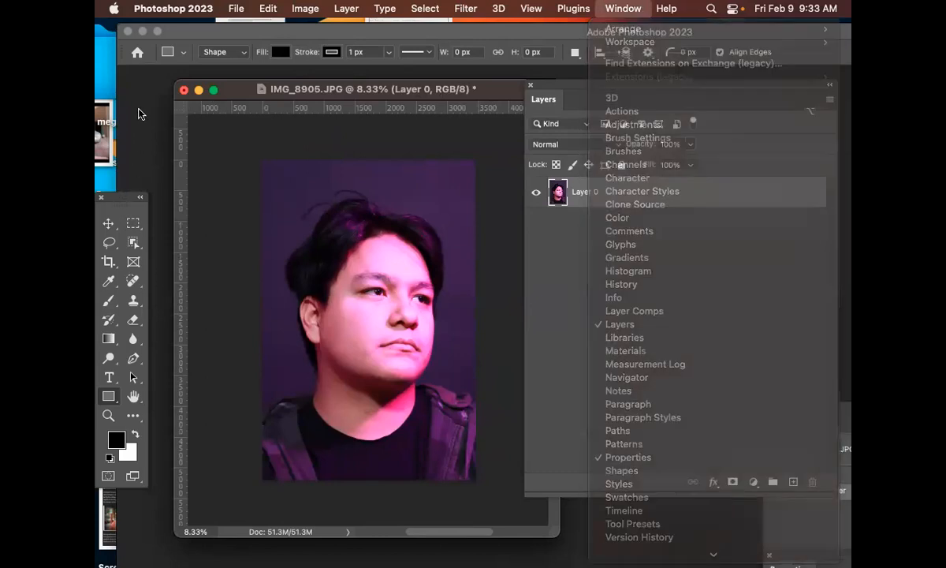
{"action": "left_click_drag", "start_coordinate": [122, 199], "coordinate": [128, 86]}
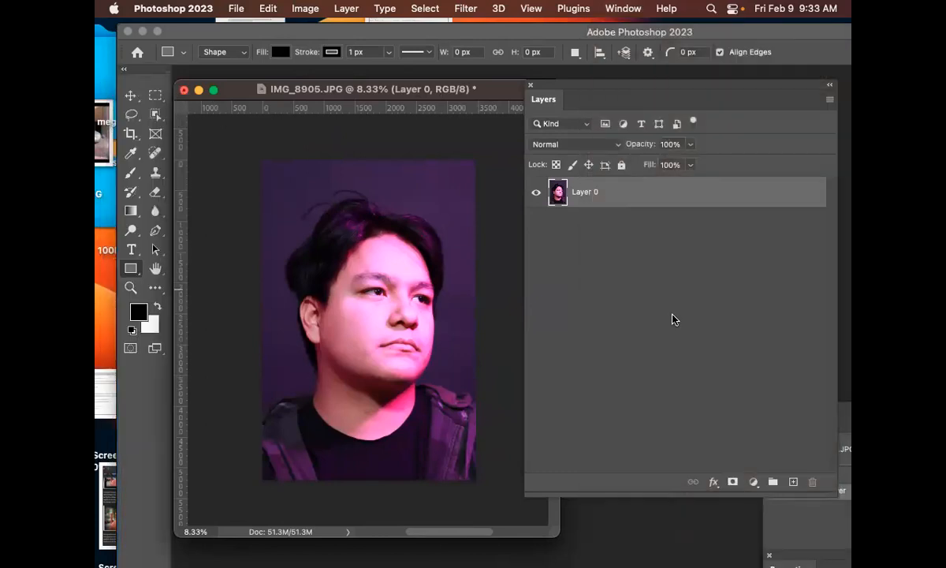
- Rename the layer to "original" and duplicate it
{"action": "double_click", "coordinate": [590, 194]}
{"action": "type", "text": "original"}
{"action": "key", "text": "Return"}
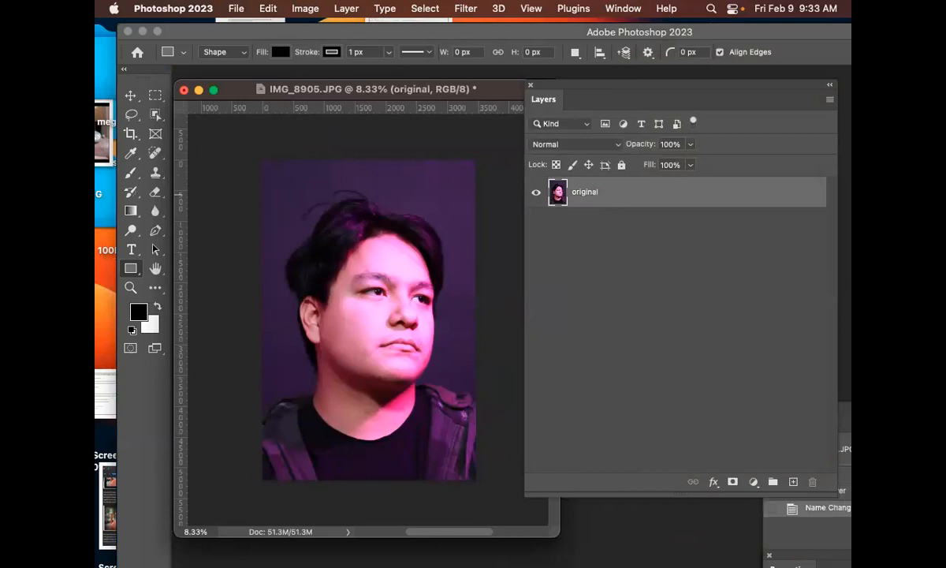
{"action": "key", "text": "super+j"}
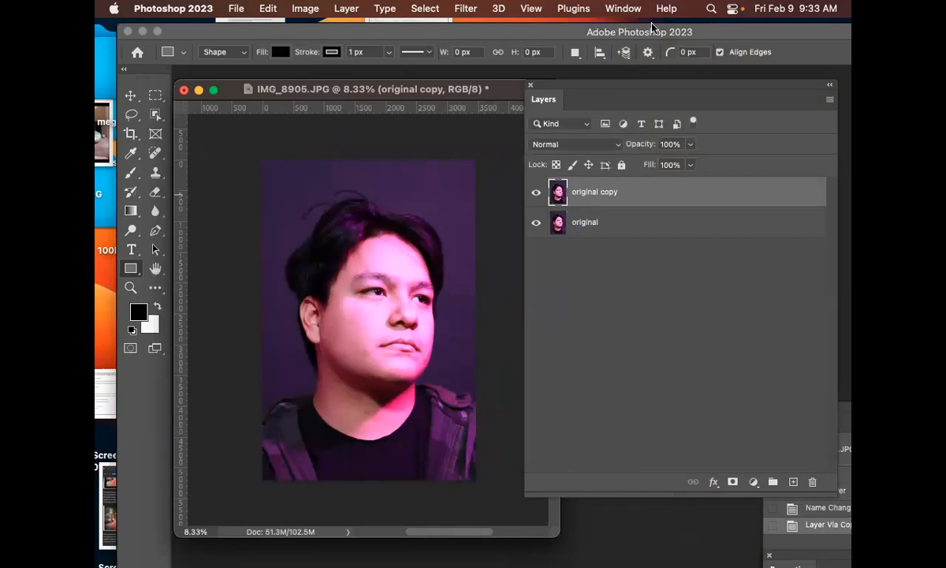
- Bring out the History panel and arrange it with the Layers and tools panels around the portrait
{"action": "left_click", "coordinate": [621, 9]}
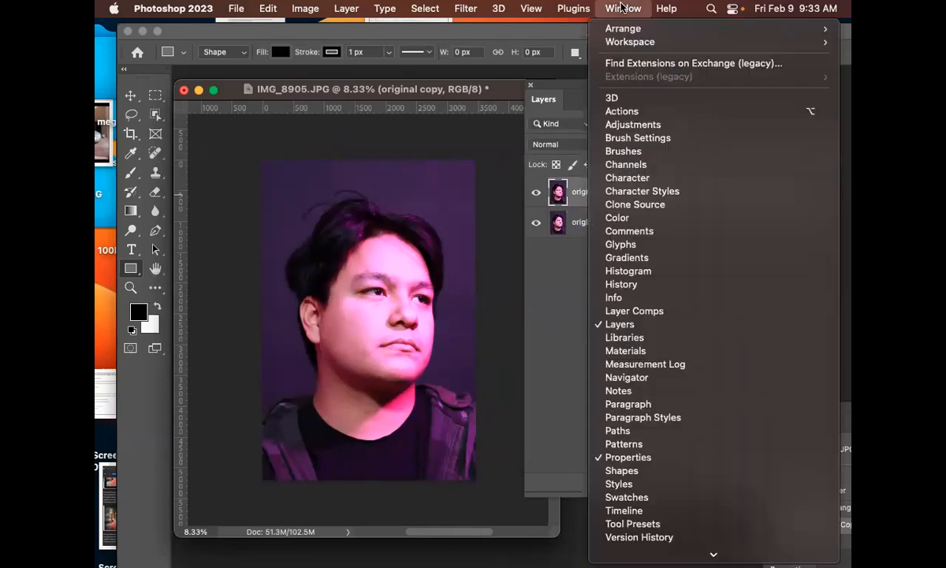
{"action": "left_click", "coordinate": [634, 284]}
{"action": "left_click_drag", "start_coordinate": [794, 403], "coordinate": [226, 138]}
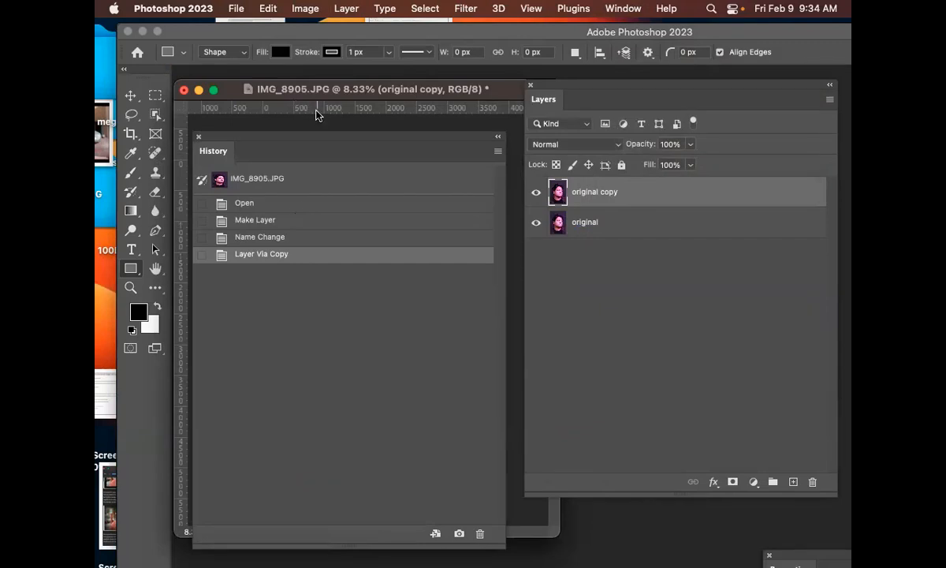
{"action": "left_click_drag", "start_coordinate": [322, 143], "coordinate": [811, 91]}
{"action": "left_click_drag", "start_coordinate": [637, 88], "coordinate": [650, 87]}
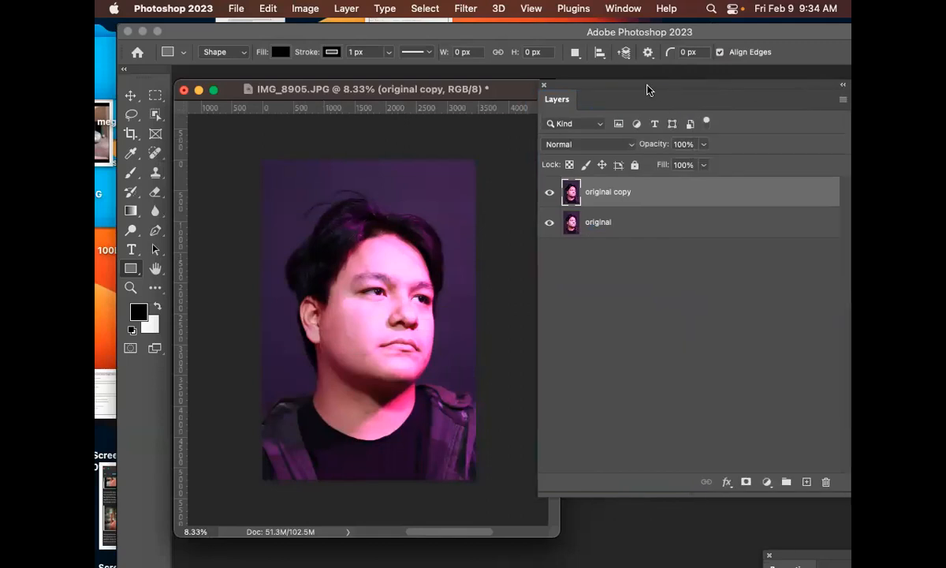
{"action": "left_click_drag", "start_coordinate": [152, 73], "coordinate": [142, 87]}
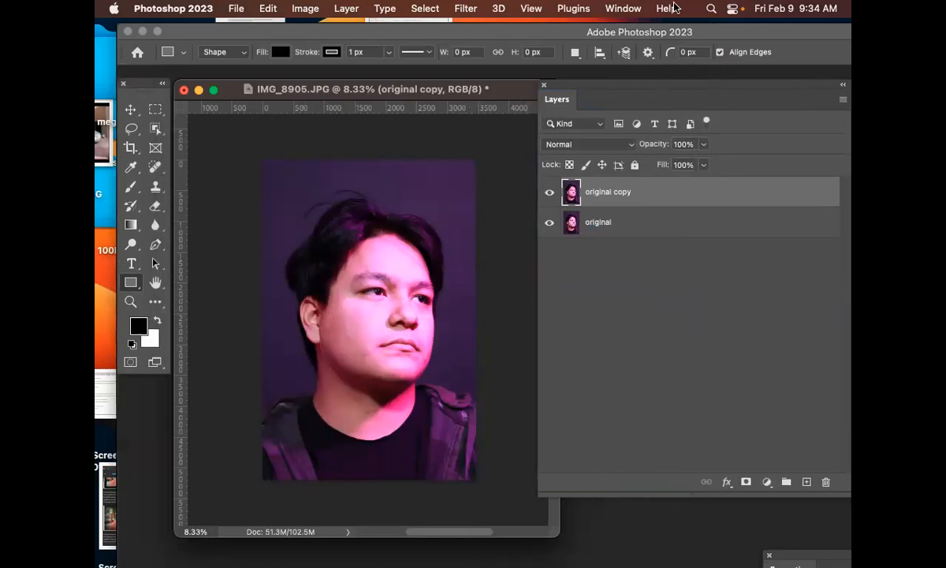
- Try the Photography workspace with a two-column toolbar and return to the Essentials (Default) workspace
{"action": "left_click", "coordinate": [624, 7]}
{"action": "mouse_move", "coordinate": [631, 44]}
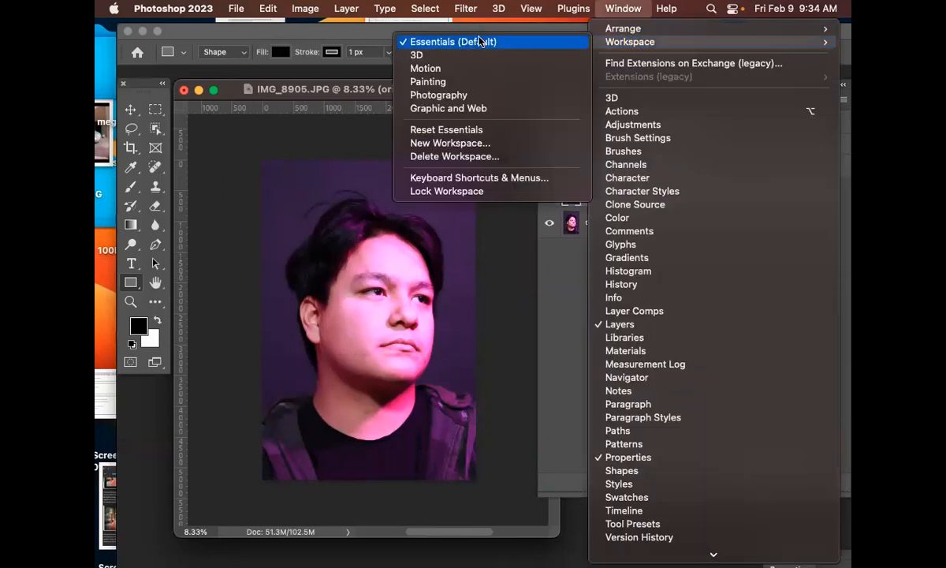
{"action": "left_click", "coordinate": [478, 95]}
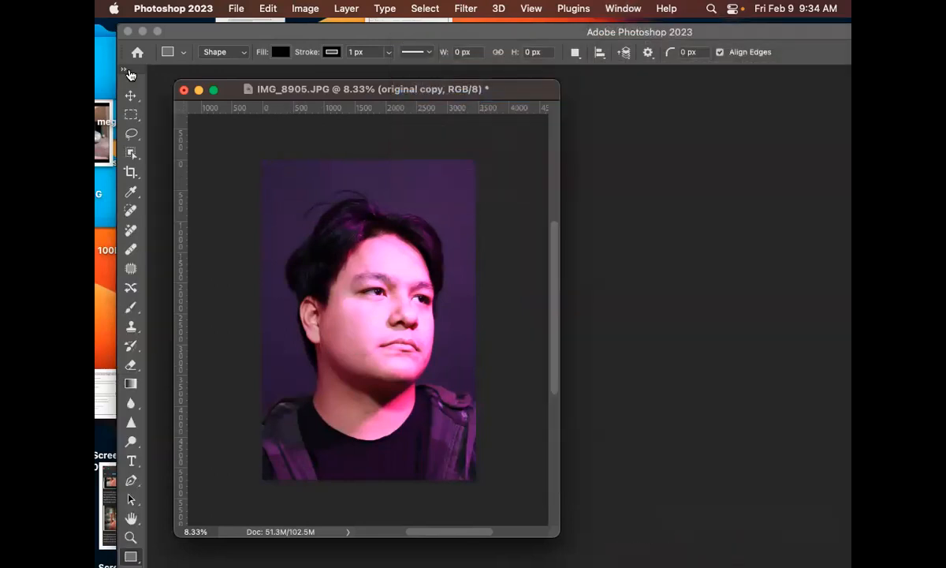
{"action": "left_click", "coordinate": [123, 74]}
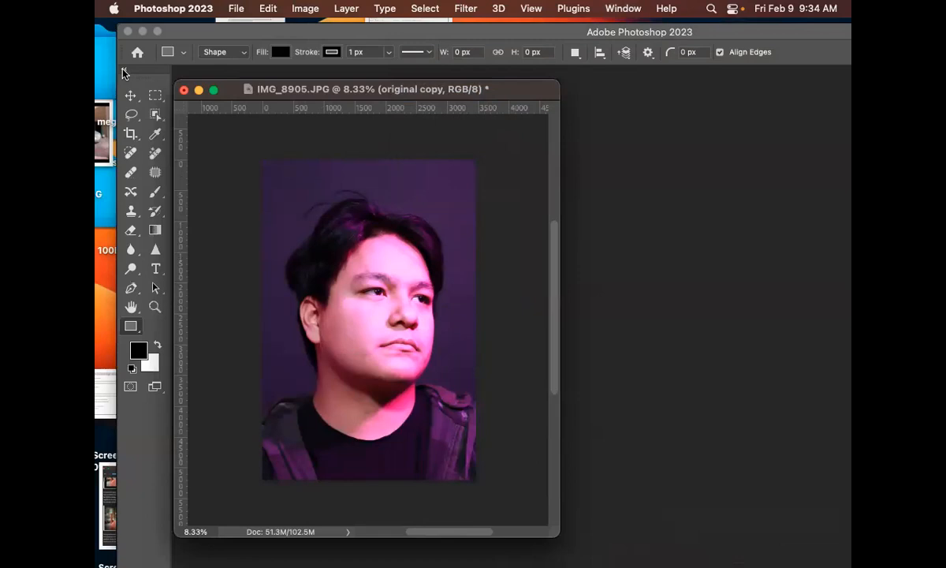
{"action": "left_click", "coordinate": [631, 9]}
{"action": "mouse_move", "coordinate": [593, 41]}
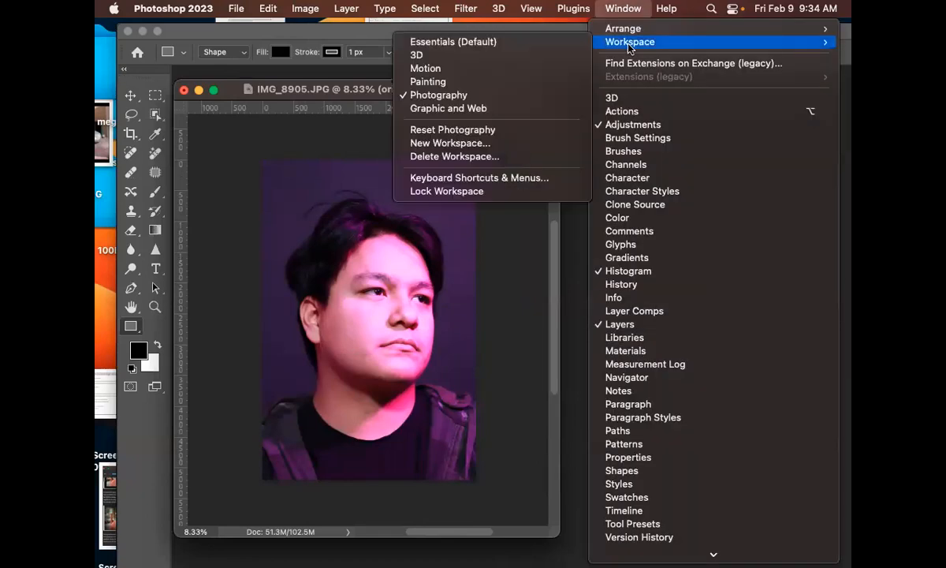
{"action": "left_click", "coordinate": [497, 44]}
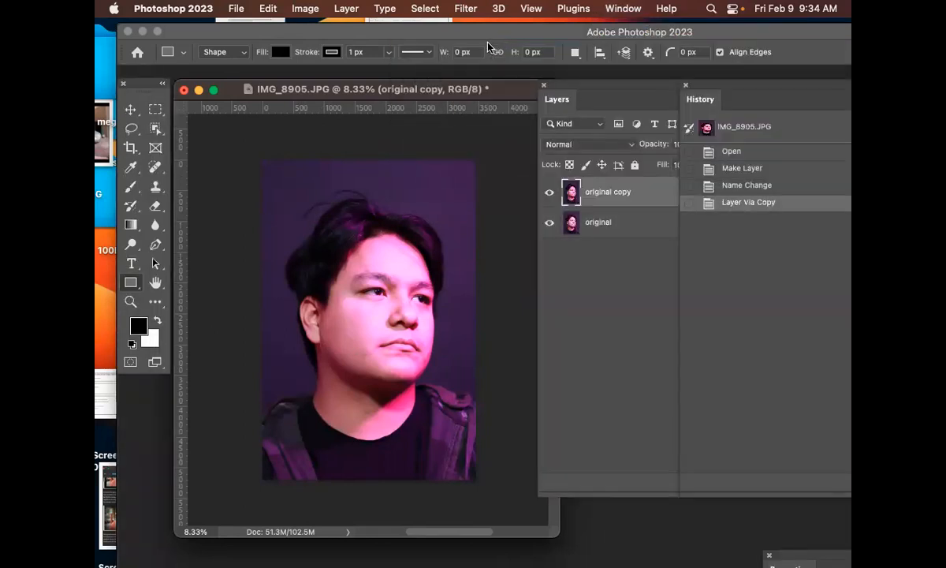
- Place the Layers and History panels clear of the portrait window and keep the tools panel in two columns beside it
{"action": "left_click_drag", "start_coordinate": [726, 85], "coordinate": [735, 84]}
{"action": "left_click_drag", "start_coordinate": [604, 82], "coordinate": [641, 81]}
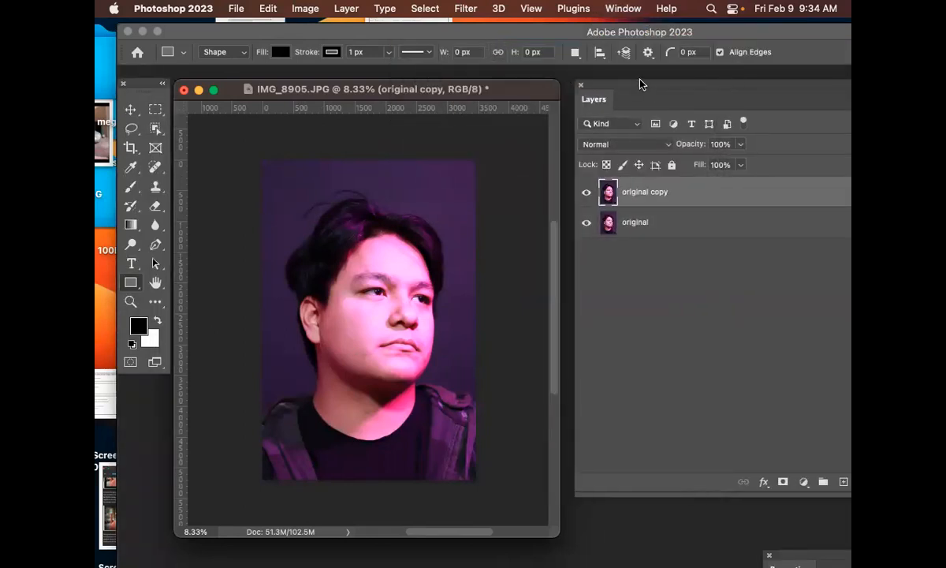
{"action": "left_click", "coordinate": [161, 83]}
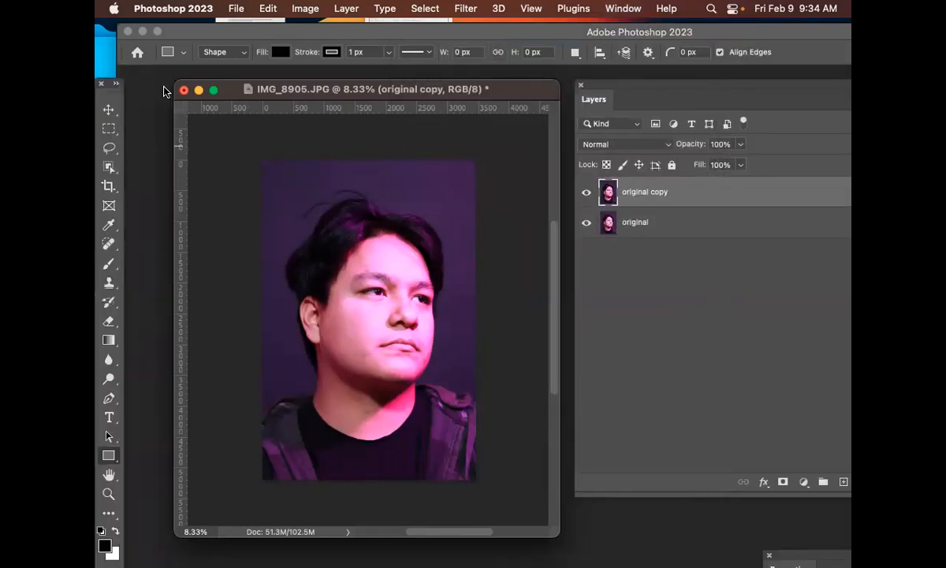
{"action": "left_click", "coordinate": [118, 84]}
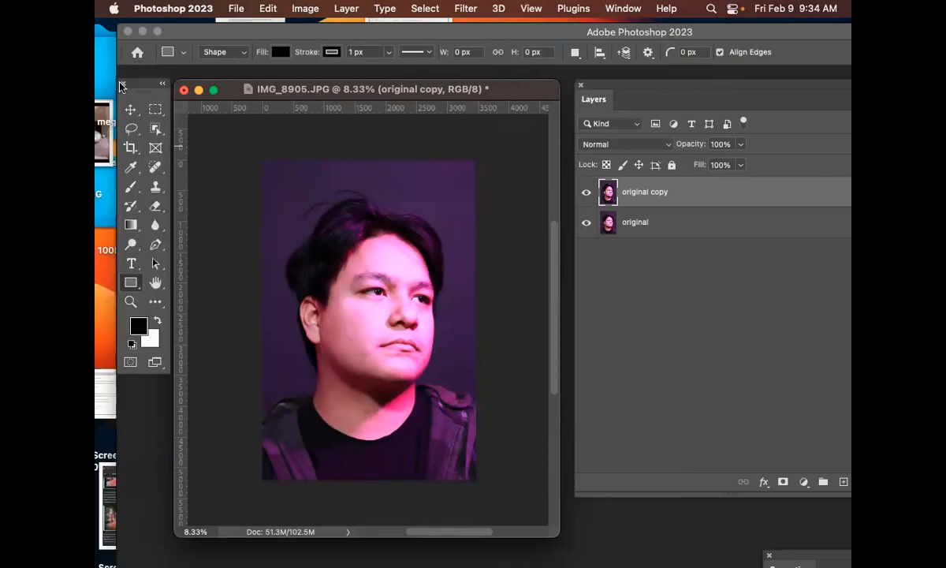
{"action": "left_click_drag", "start_coordinate": [142, 84], "coordinate": [146, 76]}
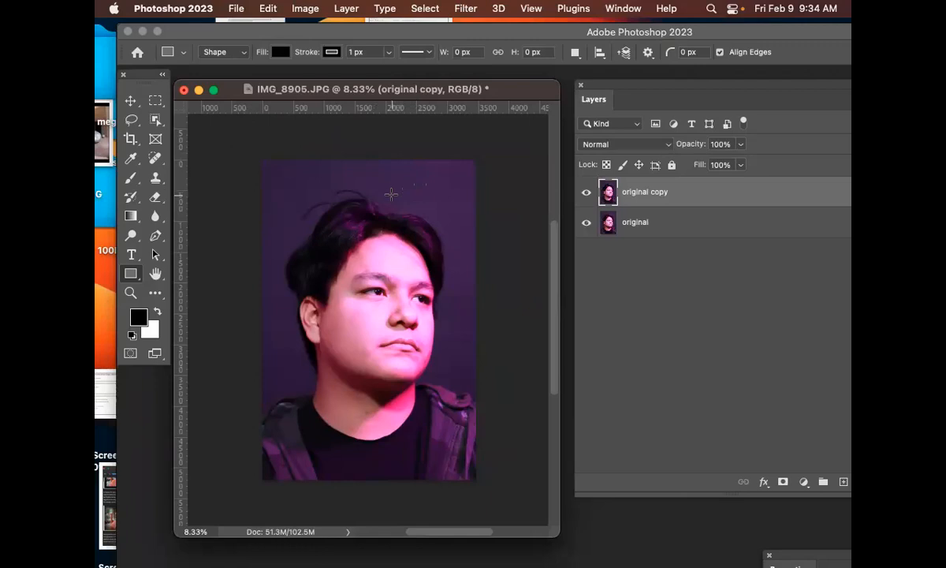
{"action": "left_click_drag", "start_coordinate": [554, 247], "coordinate": [554, 261]}
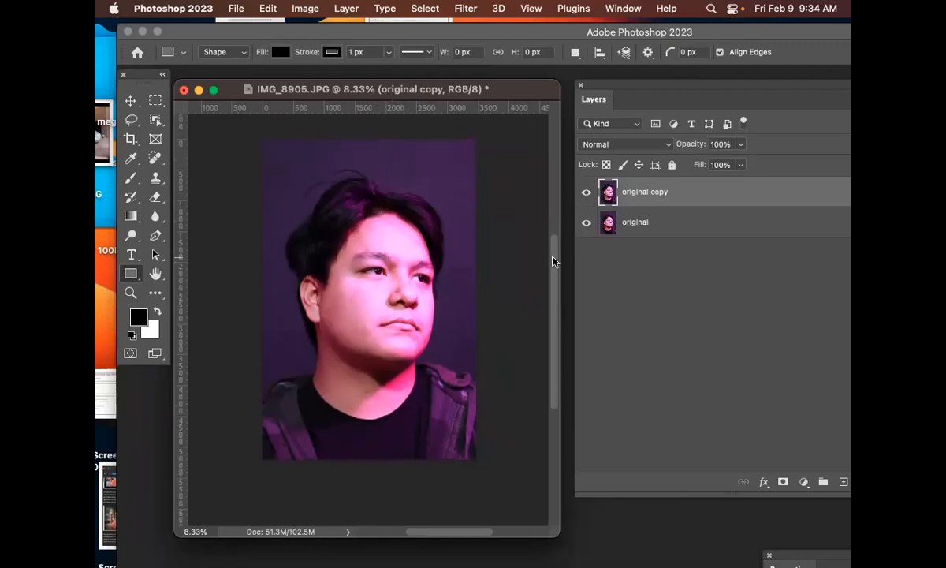
- Fully lock the "original" layer and hide it
{"action": "left_click", "coordinate": [731, 226]}
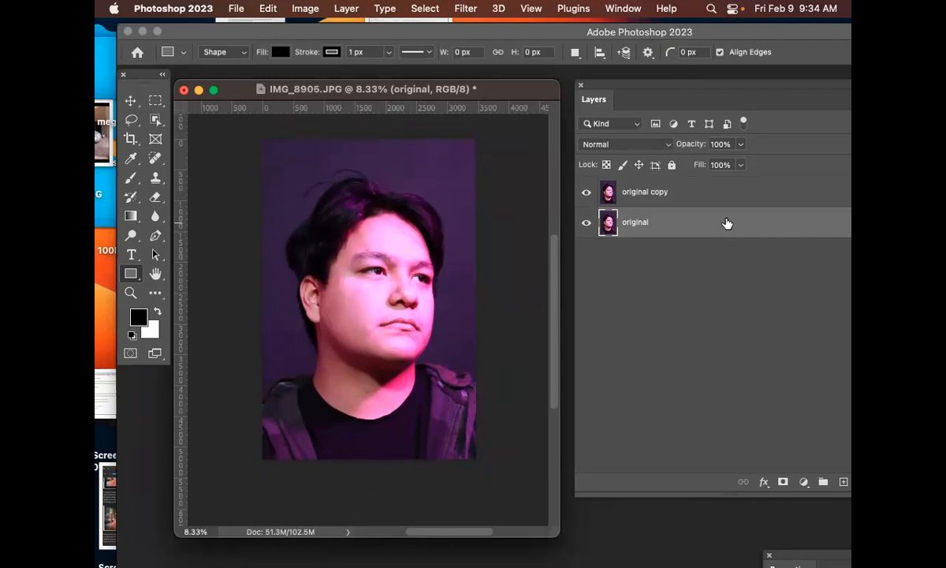
{"action": "left_click", "coordinate": [587, 228]}
{"action": "left_click", "coordinate": [672, 165]}
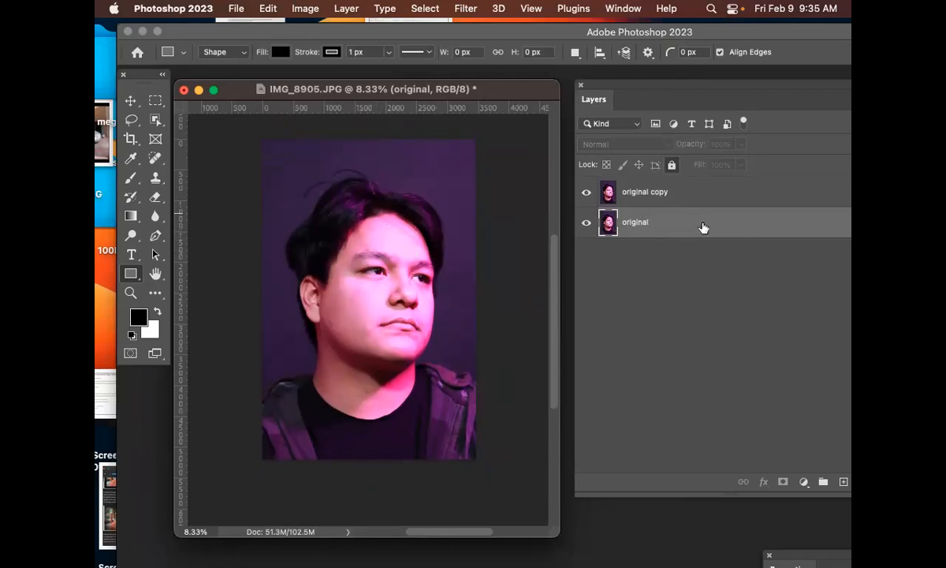
{"action": "left_click", "coordinate": [586, 227]}
- Narrow the Layers panel, attach it above the History panel, and place the stacked group beside the portrait
{"action": "left_click_drag", "start_coordinate": [707, 88], "coordinate": [620, 73]}
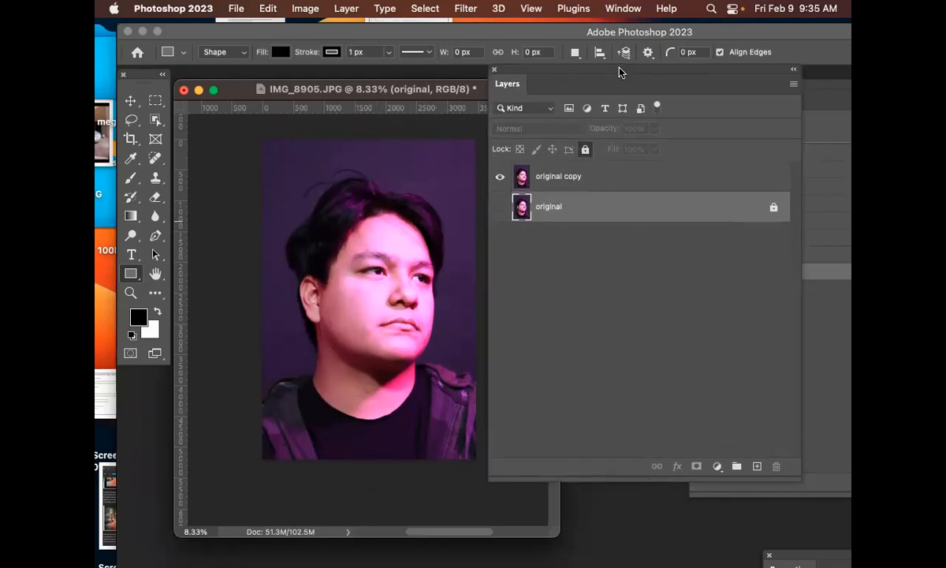
{"action": "left_click_drag", "start_coordinate": [799, 477], "coordinate": [734, 476]}
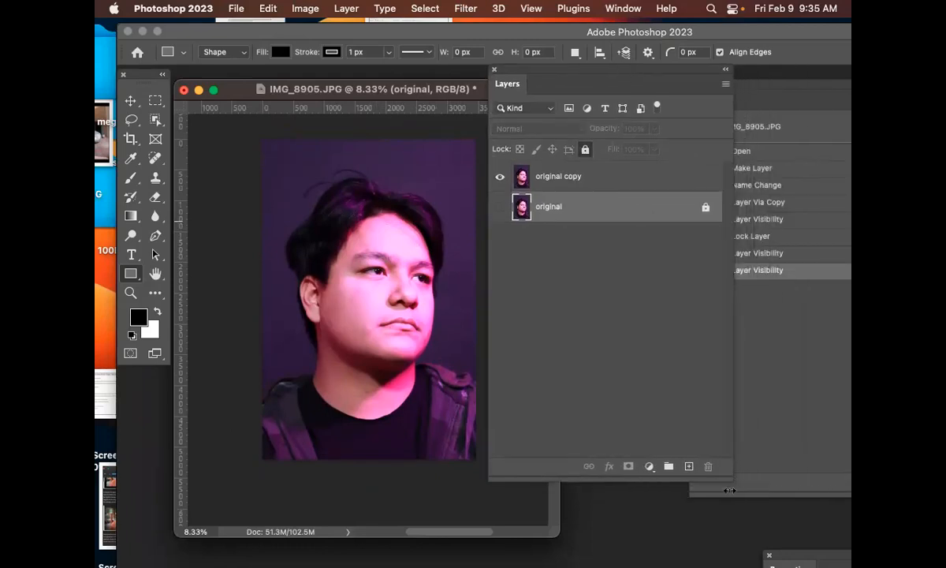
{"action": "left_click_drag", "start_coordinate": [652, 75], "coordinate": [691, 100]}
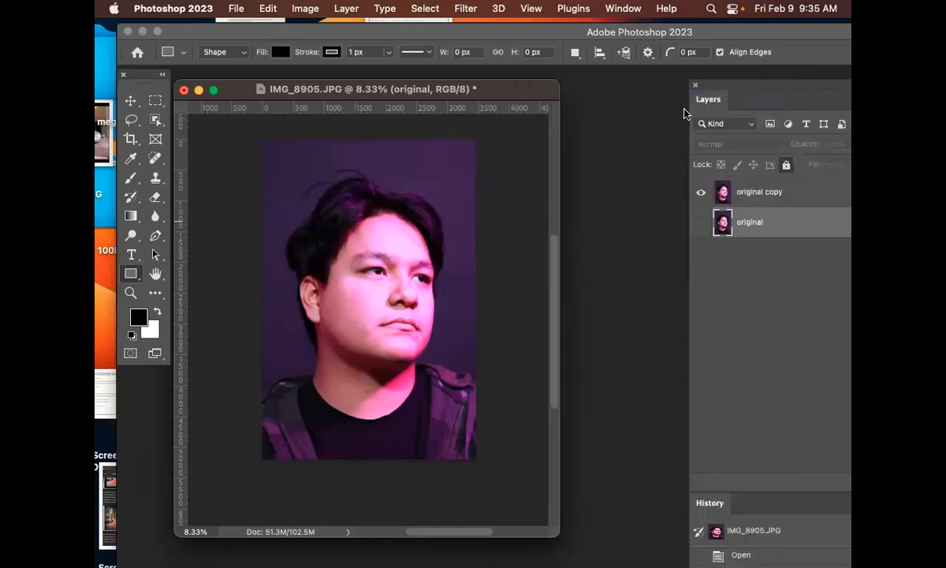
{"action": "left_click_drag", "start_coordinate": [748, 90], "coordinate": [618, 87]}
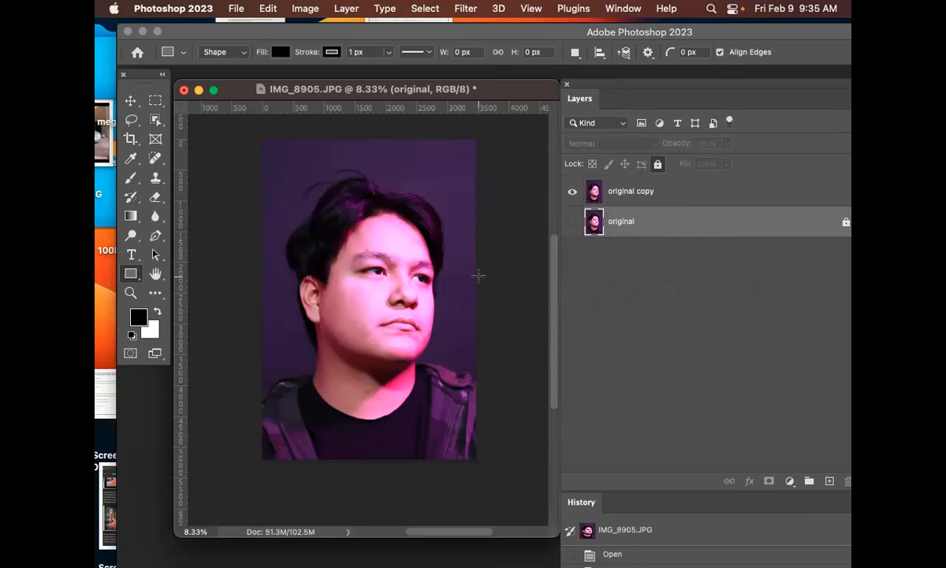
- Examine the skin of the portrait's face, mouth area, chin and neck at 25% zoom
{"action": "key", "text": "super+equal"}
{"action": "key", "text": "super+equal"}
{"action": "key", "text": "super+equal"}
{"action": "left_click_drag", "start_coordinate": [490, 338], "coordinate": [344, 145]}
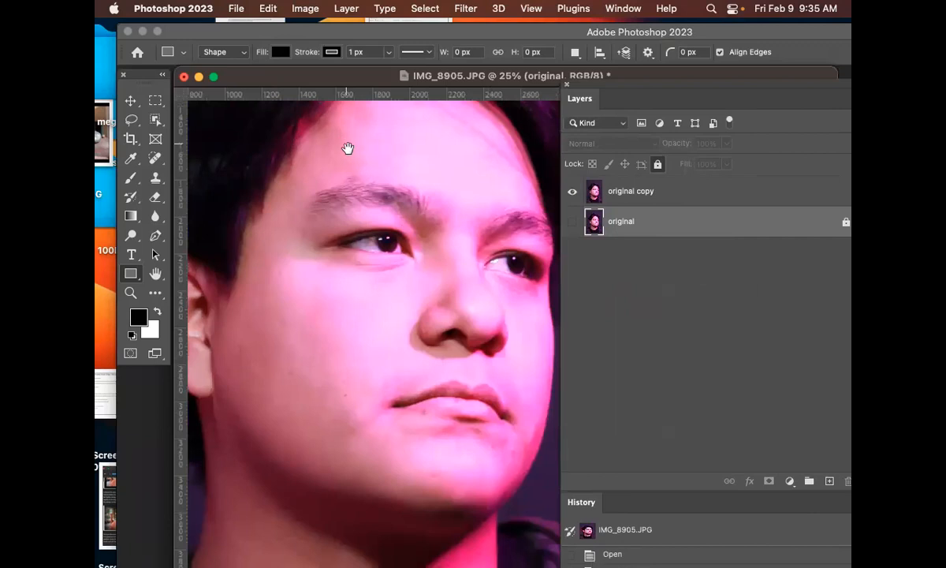
{"action": "left_click_drag", "start_coordinate": [388, 285], "coordinate": [314, 139]}
{"action": "left_click_drag", "start_coordinate": [423, 256], "coordinate": [412, 161]}
{"action": "left_click_drag", "start_coordinate": [380, 281], "coordinate": [441, 361]}
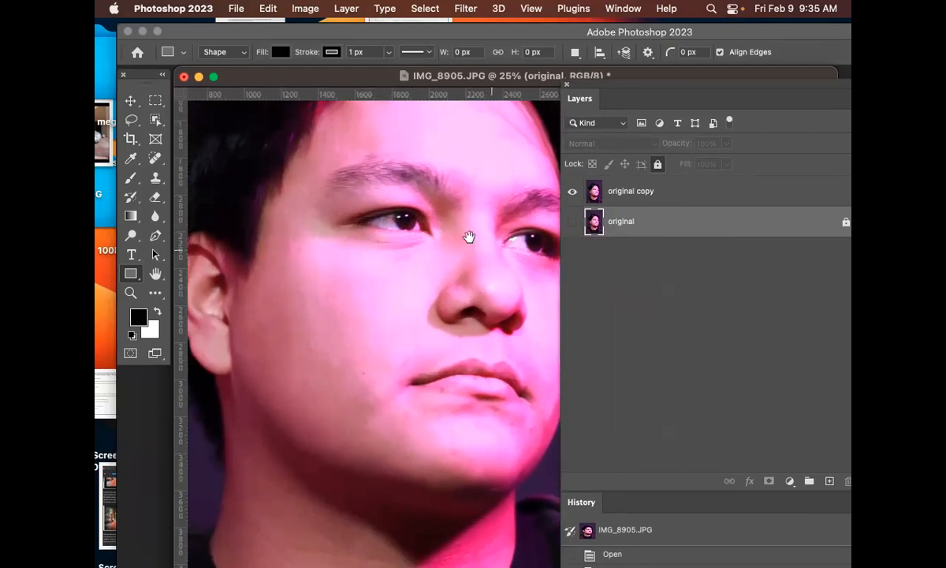
{"action": "left_click_drag", "start_coordinate": [483, 245], "coordinate": [446, 229]}
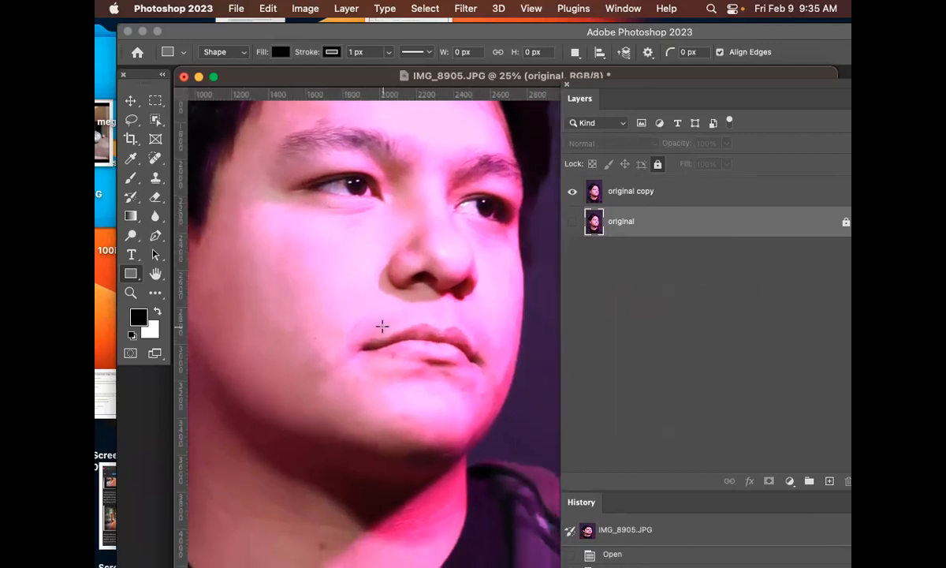
{"action": "left_click_drag", "start_coordinate": [407, 351], "coordinate": [458, 218]}
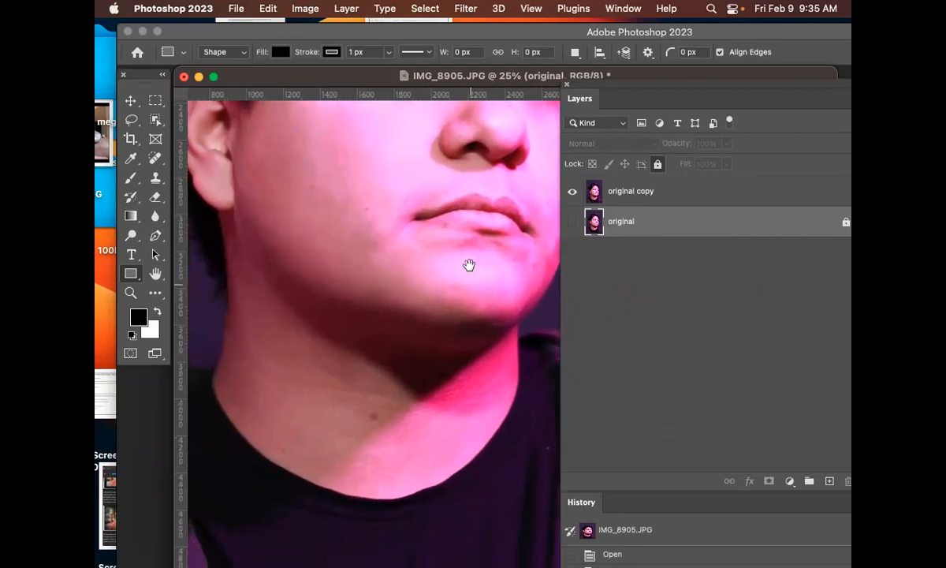
{"action": "left_click_drag", "start_coordinate": [469, 265], "coordinate": [465, 210]}
{"action": "left_click_drag", "start_coordinate": [437, 267], "coordinate": [486, 494]}
{"action": "left_click_drag", "start_coordinate": [424, 353], "coordinate": [348, 489]}
{"action": "left_click_drag", "start_coordinate": [393, 373], "coordinate": [255, 309]}
{"action": "left_click_drag", "start_coordinate": [401, 404], "coordinate": [496, 287]}
{"action": "left_click_drag", "start_coordinate": [429, 359], "coordinate": [482, 290]}
{"action": "left_click_drag", "start_coordinate": [473, 354], "coordinate": [477, 266]}
{"action": "left_click_drag", "start_coordinate": [465, 355], "coordinate": [461, 313]}
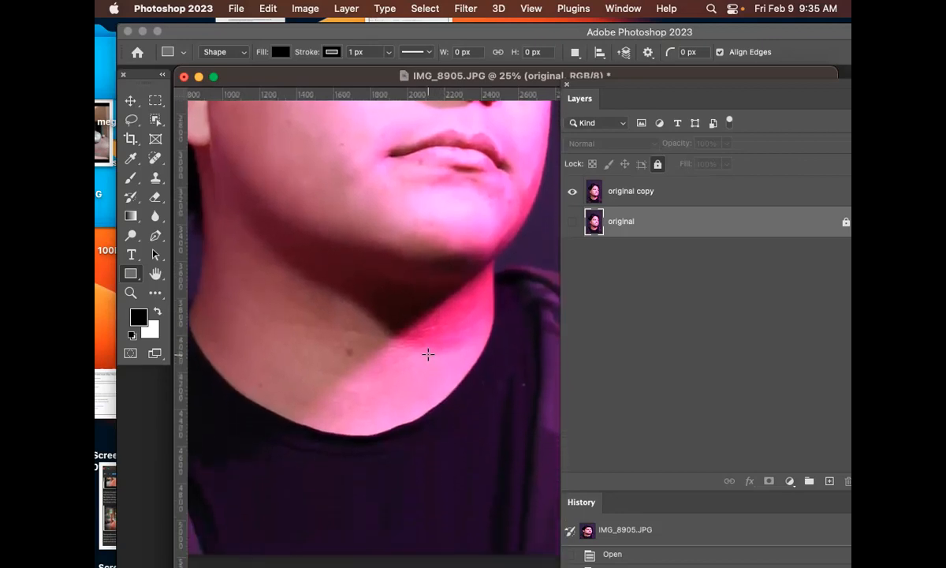
- Make the "original copy" layer active for editing, with the portrait's face in view
{"action": "left_click_drag", "start_coordinate": [444, 454], "coordinate": [355, 426]}
{"action": "left_click_drag", "start_coordinate": [380, 361], "coordinate": [558, 566]}
{"action": "left_click_drag", "start_coordinate": [484, 366], "coordinate": [431, 386]}
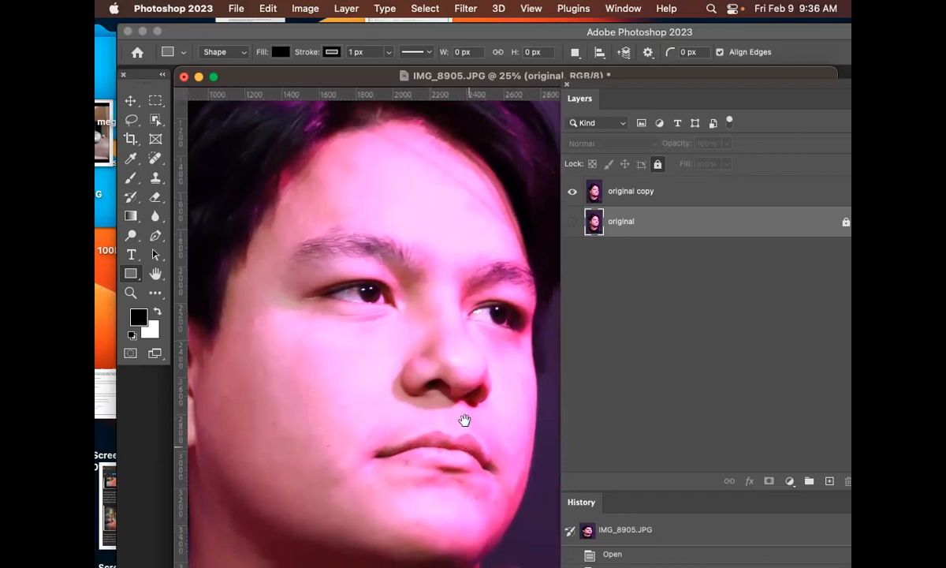
{"action": "left_click_drag", "start_coordinate": [465, 422], "coordinate": [464, 388]}
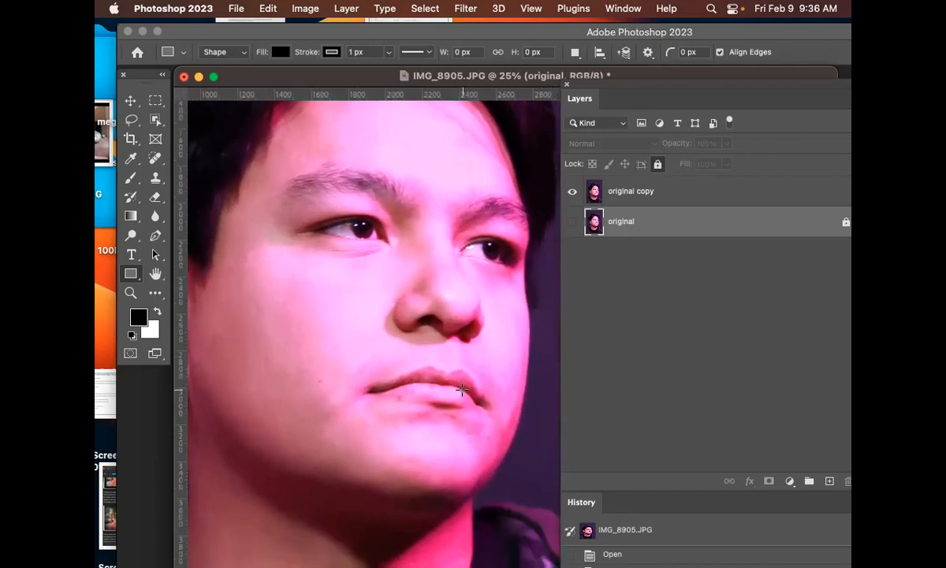
{"action": "left_click_drag", "start_coordinate": [393, 351], "coordinate": [440, 379]}
{"action": "key", "text": "Delete"}
{"action": "left_click", "coordinate": [658, 192]}
{"action": "left_click_drag", "start_coordinate": [326, 310], "coordinate": [349, 277]}
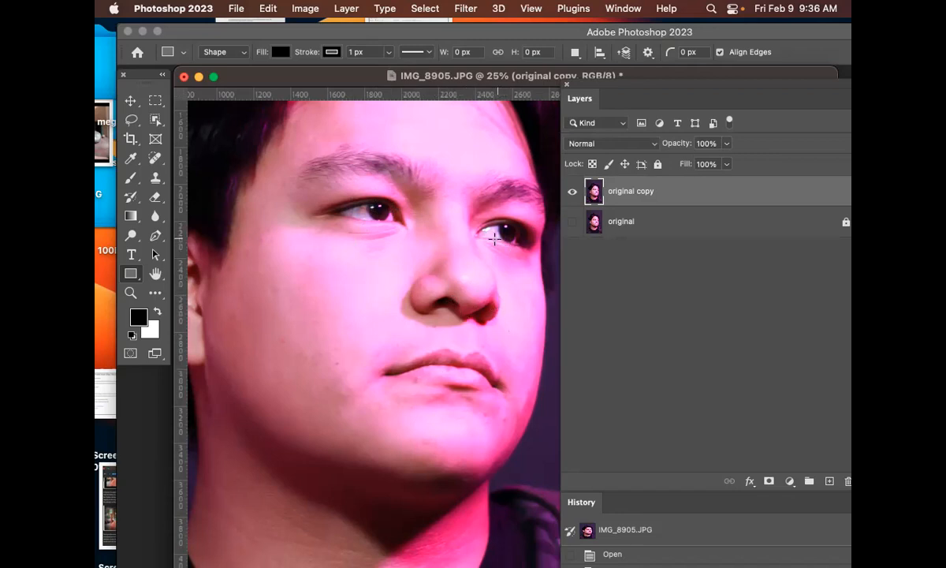
- Activate the standard Brush tool from the group of painting brushes
{"action": "left_click", "coordinate": [132, 102]}
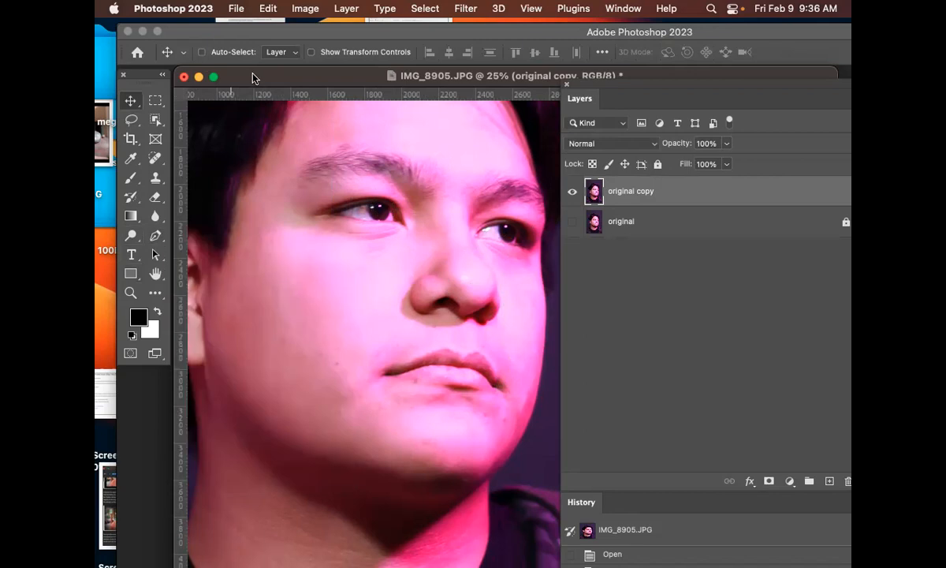
{"action": "left_click", "coordinate": [131, 181]}
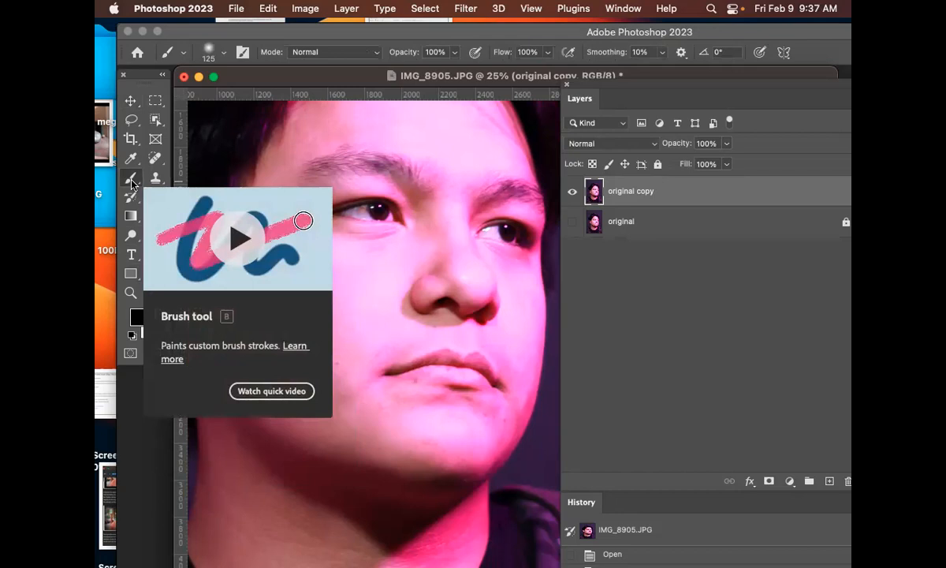
{"action": "left_click", "coordinate": [209, 54]}
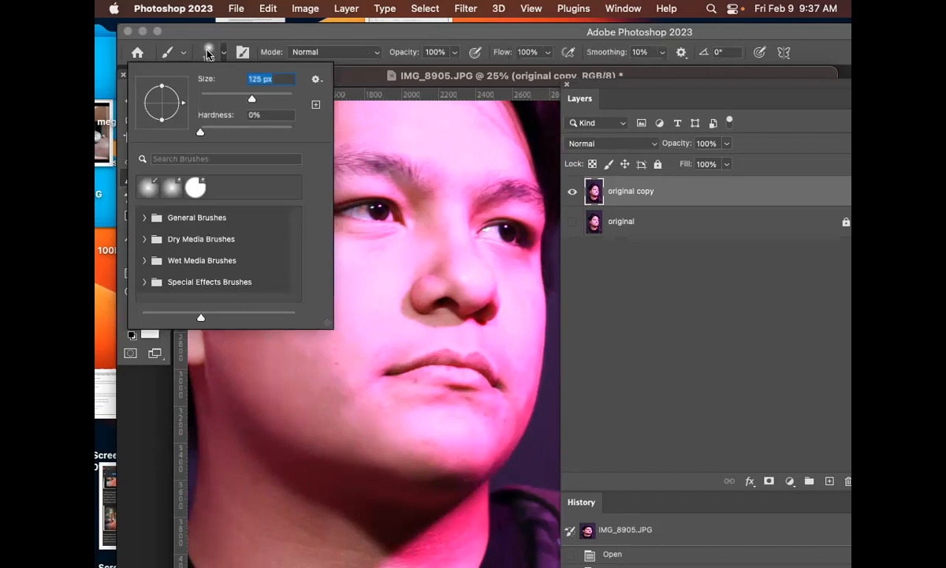
{"action": "left_click", "coordinate": [201, 38]}
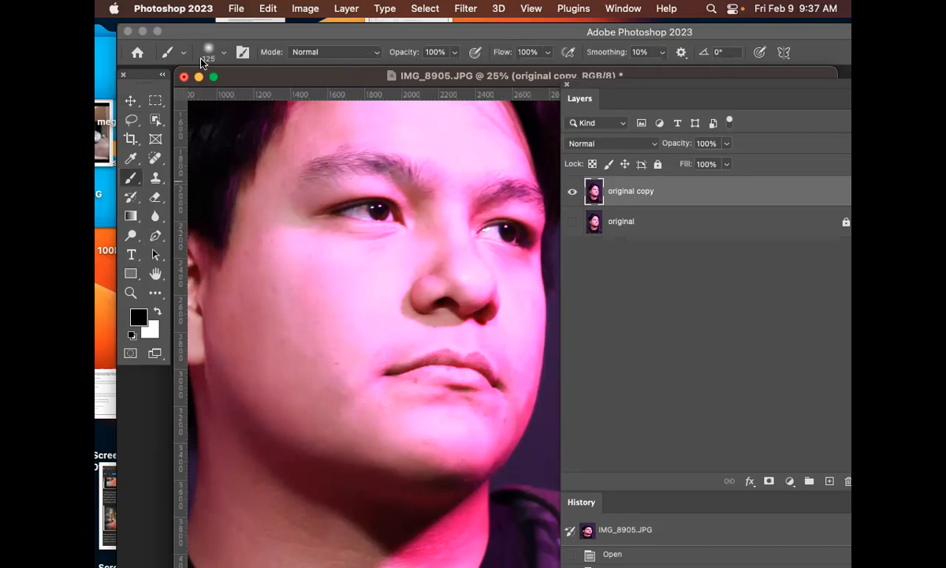
{"action": "right_click", "coordinate": [131, 182]}
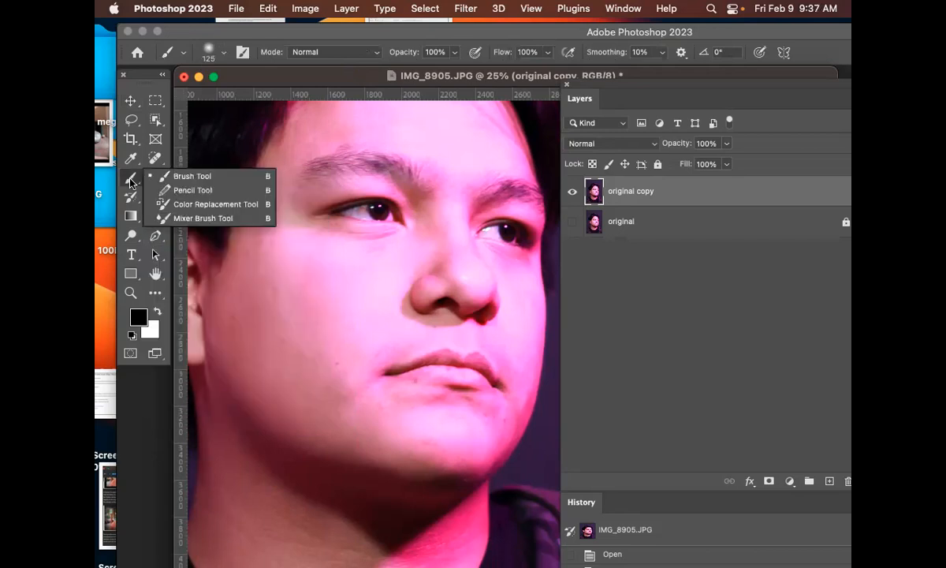
{"action": "left_click", "coordinate": [186, 177]}
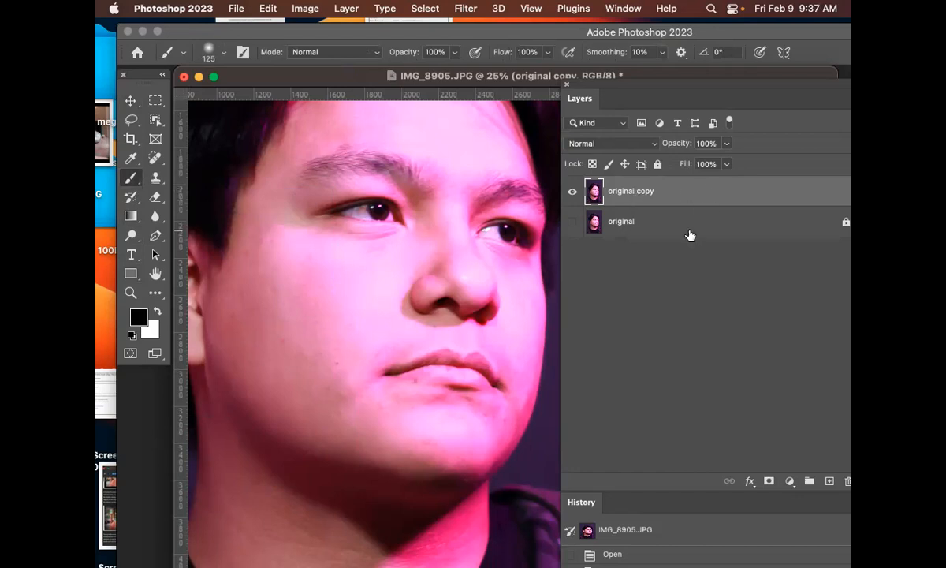
- Check the brush settings and keep the soft round tip at 0% hardness and 125 px
{"action": "left_click", "coordinate": [208, 51]}
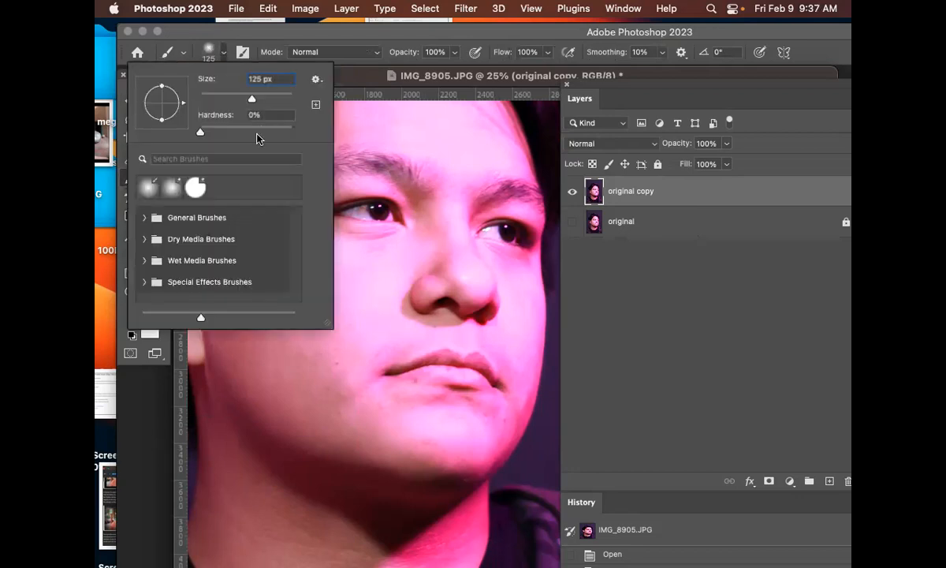
{"action": "mouse_move", "coordinate": [200, 134]}
{"action": "left_mouse_down"}
{"action": "mouse_move", "coordinate": [325, 134]}
{"action": "mouse_move", "coordinate": [156, 130]}
{"action": "mouse_move", "coordinate": [311, 138]}
{"action": "mouse_move", "coordinate": [206, 136]}
{"action": "left_mouse_up"}
{"action": "left_click", "coordinate": [208, 53]}
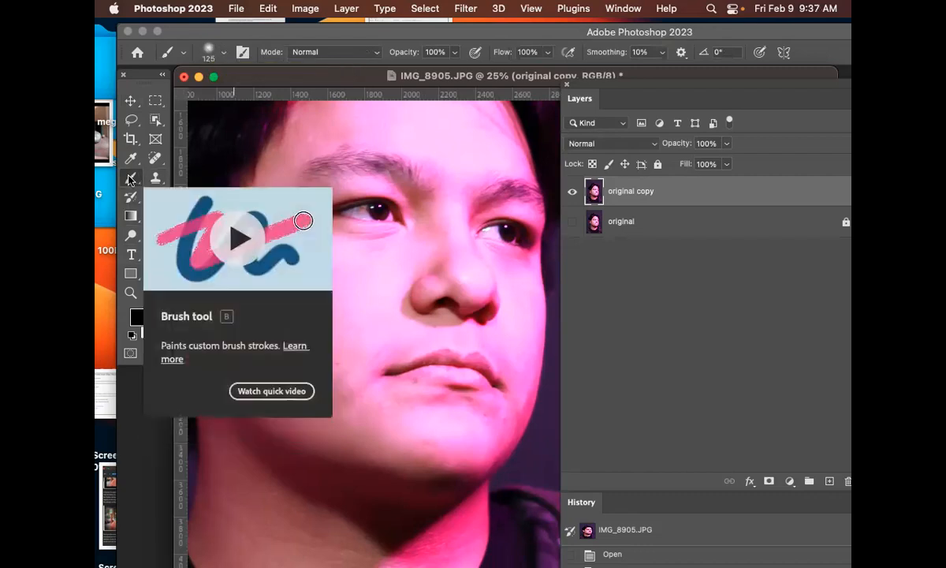
{"action": "left_click", "coordinate": [208, 52]}
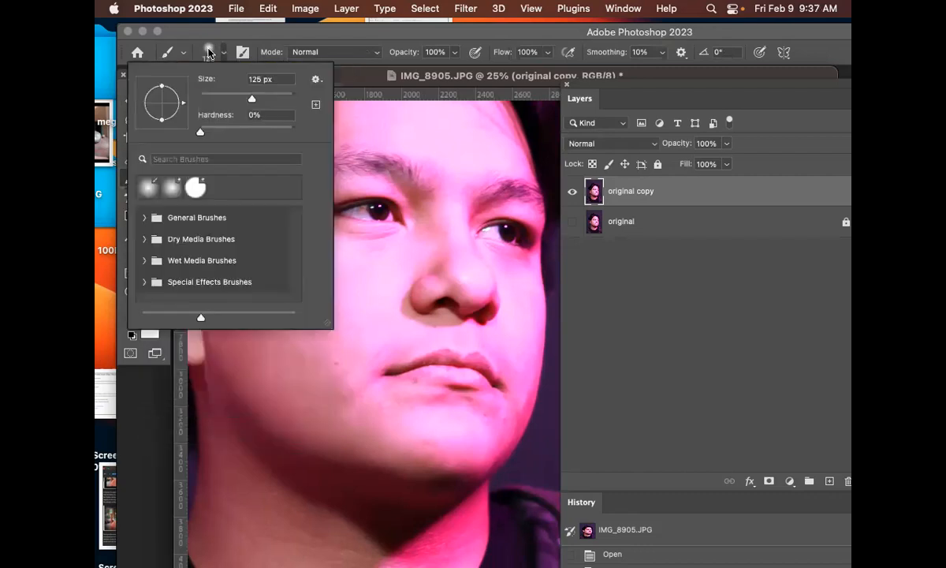
{"action": "left_click", "coordinate": [200, 134]}
{"action": "left_click", "coordinate": [206, 50]}
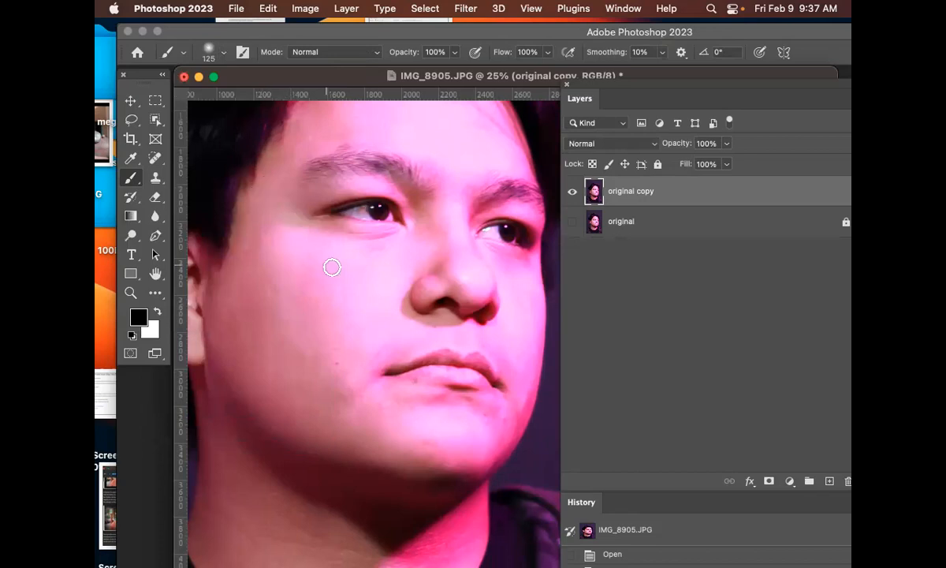
- Enlarge the brush to 1000 px and reduce it to 200 px
{"action": "key", "text": "bracketright"}
{"action": "key", "text": "bracketright"}
{"action": "key", "text": "bracketright"}
{"action": "key", "text": "bracketright"}
{"action": "key", "text": "bracketright"}
{"action": "key", "text": "bracketright"}
{"action": "key", "text": "bracketright"}
{"action": "key", "text": "bracketright"}
{"action": "key", "text": "bracketright"}
{"action": "key", "text": "bracketright"}
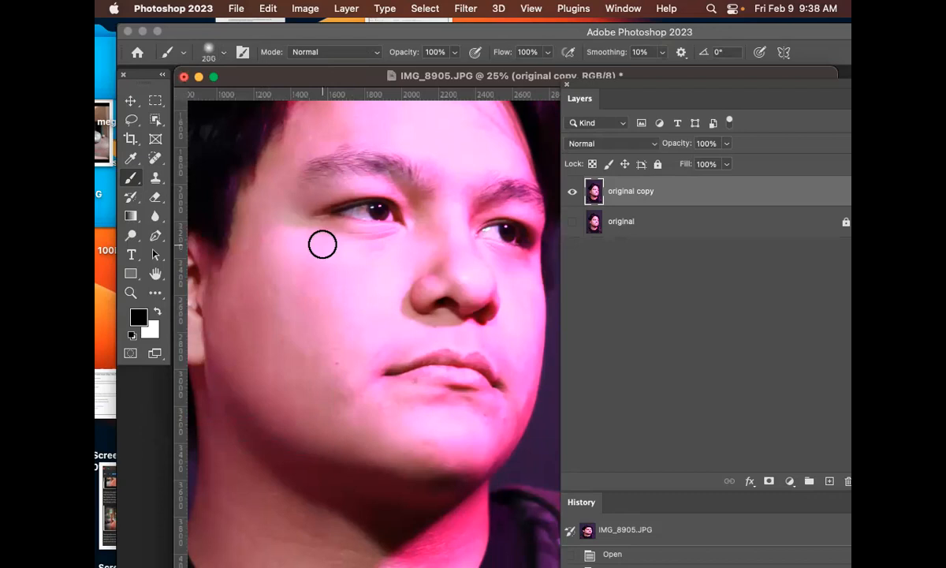
{"action": "key", "text": "bracketleft"}
{"action": "key", "text": "bracketleft"}
{"action": "key", "text": "bracketleft"}
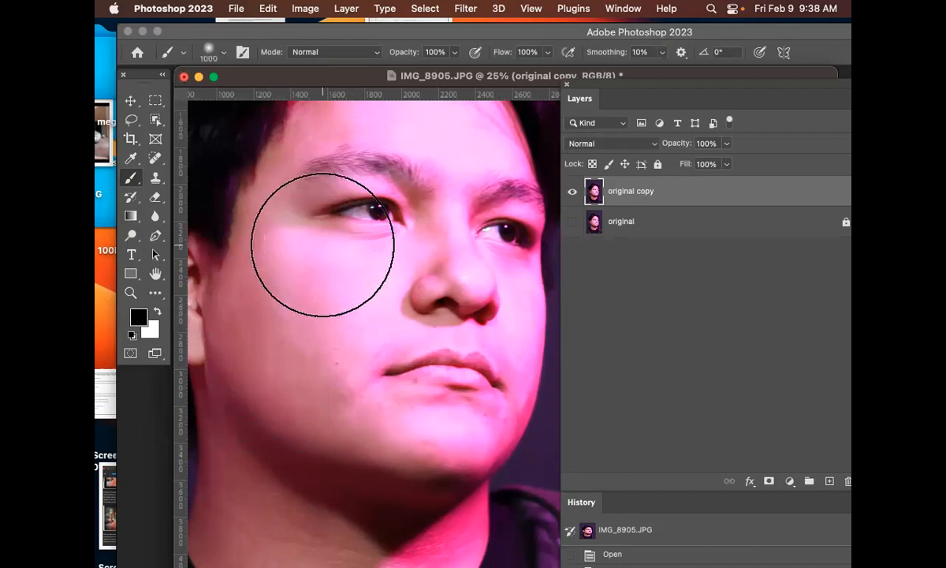
{"action": "key", "text": "bracketleft"}
{"action": "key", "text": "bracketleft"}
{"action": "key", "text": "bracketleft"}
{"action": "key", "text": "bracketleft"}
{"action": "key", "text": "bracketleft"}
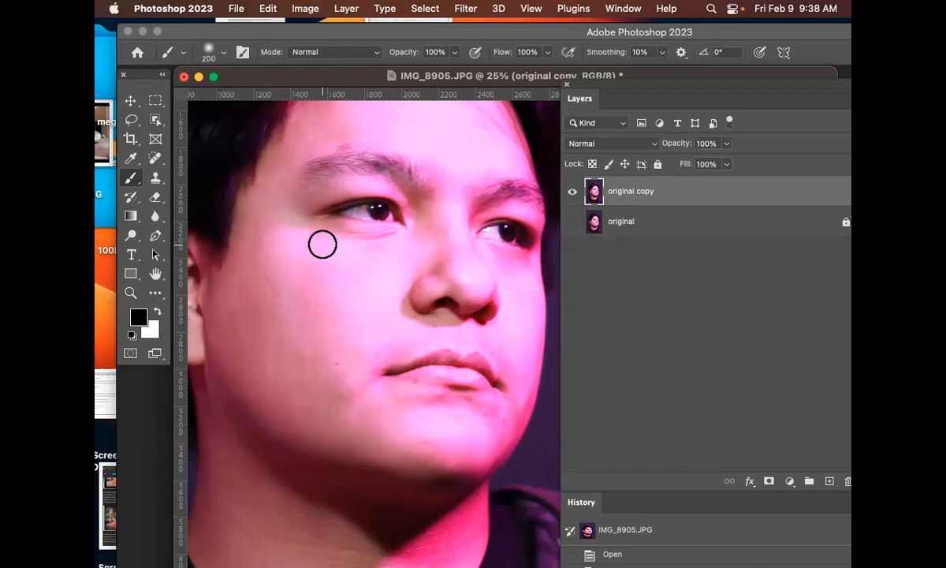
- Set the brush size to 150 px
{"action": "key", "text": "Caps_Lock"}
{"action": "key", "text": "Caps_Lock"}
{"action": "key", "text": "bracketleft"}
{"action": "key", "text": "bracketleft"}
{"action": "key", "text": "bracketleft"}
{"action": "key", "text": "bracketleft"}
{"action": "key", "text": "bracketright"}
{"action": "key", "text": "bracketright"}
{"action": "key", "text": "bracketright"}
{"action": "key", "text": "bracketleft"}
- Paint black strokes over both eyes on the "original copy" layer and undo them
{"action": "mouse_move", "coordinate": [325, 215]}
{"action": "left_mouse_down"}
{"action": "mouse_move", "coordinate": [386, 201]}
{"action": "mouse_move", "coordinate": [406, 220]}
{"action": "mouse_move", "coordinate": [338, 222]}
{"action": "mouse_move", "coordinate": [376, 209]}
{"action": "mouse_move", "coordinate": [403, 215]}
{"action": "left_mouse_up"}
{"action": "mouse_move", "coordinate": [489, 231]}
{"action": "left_mouse_down"}
{"action": "mouse_move", "coordinate": [519, 227]}
{"action": "mouse_move", "coordinate": [500, 240]}
{"action": "mouse_move", "coordinate": [473, 230]}
{"action": "left_mouse_up"}
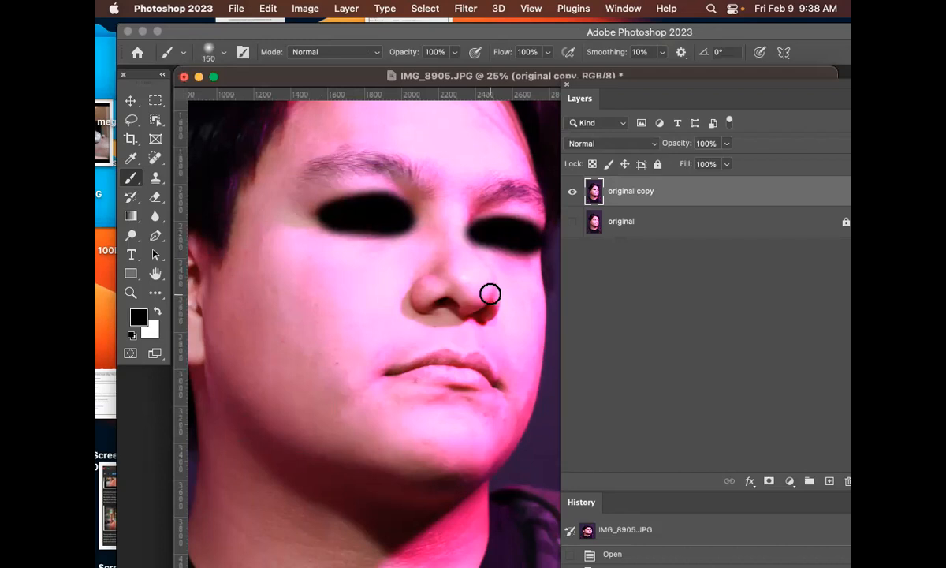
{"action": "key", "text": "super+z"}
{"action": "key", "text": "super+z"}
{"action": "key", "text": "super+z"}
{"action": "key", "text": "super+z"}
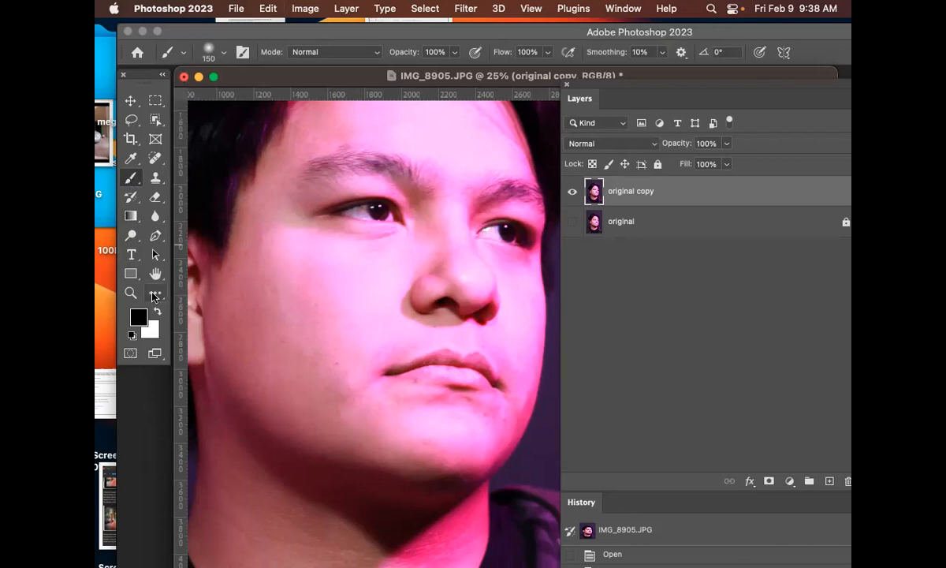
- Enter Quick Mask mode on the "original copy" layer and move the Layers panel just below the portrait window's title bar
{"action": "left_click", "coordinate": [131, 354]}
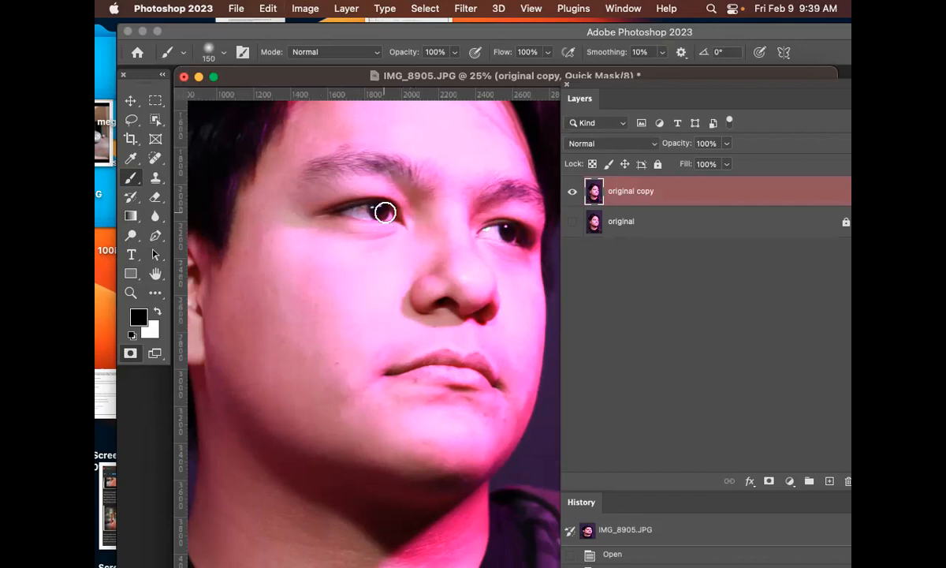
{"action": "left_click_drag", "start_coordinate": [578, 79], "coordinate": [585, 106]}
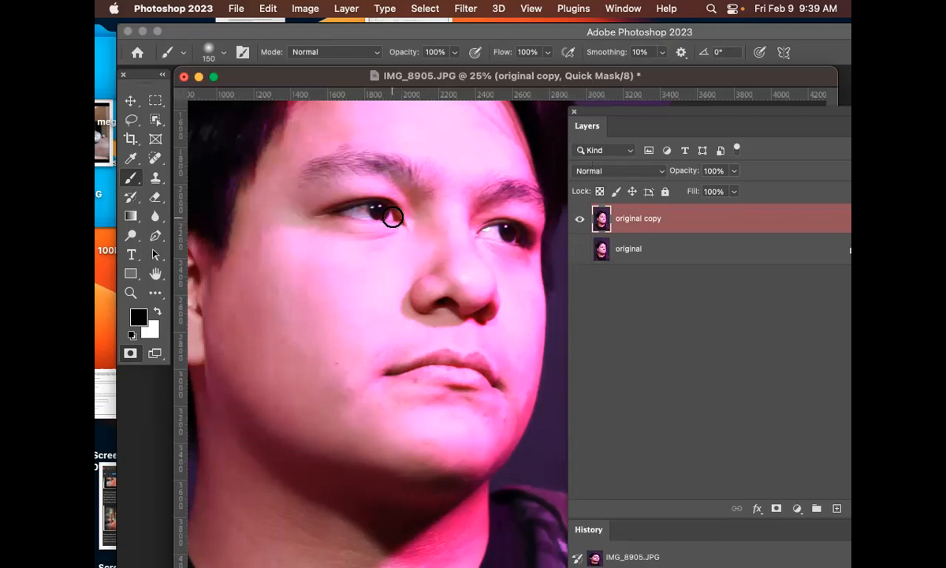
- Paint the quick mask over both eyes with a 175 px brush and convert it into a selection
{"action": "key", "text": "bracketleft"}
{"action": "key", "text": "bracketleft"}
{"action": "key", "text": "bracketright"}
{"action": "key", "text": "bracketright"}
{"action": "key", "text": "bracketright"}
{"action": "mouse_move", "coordinate": [398, 221]}
{"action": "left_mouse_down"}
{"action": "mouse_move", "coordinate": [352, 202]}
{"action": "mouse_move", "coordinate": [318, 215]}
{"action": "mouse_move", "coordinate": [376, 232]}
{"action": "left_mouse_up"}
{"action": "mouse_move", "coordinate": [360, 210]}
{"action": "left_mouse_down"}
{"action": "mouse_move", "coordinate": [335, 219]}
{"action": "mouse_move", "coordinate": [387, 203]}
{"action": "mouse_move", "coordinate": [393, 217]}
{"action": "mouse_move", "coordinate": [329, 215]}
{"action": "left_mouse_up"}
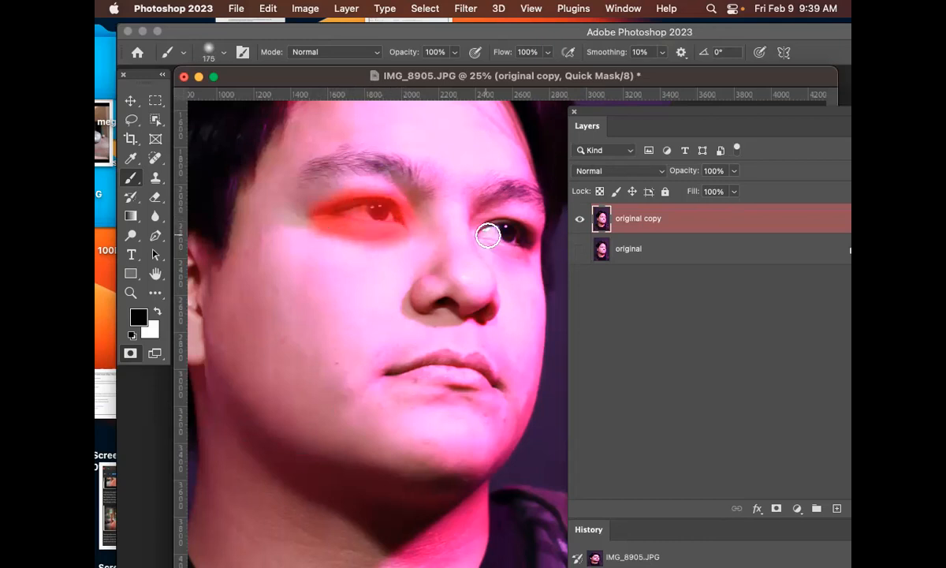
{"action": "mouse_move", "coordinate": [473, 224]}
{"action": "left_mouse_down"}
{"action": "mouse_move", "coordinate": [534, 232]}
{"action": "mouse_move", "coordinate": [534, 244]}
{"action": "mouse_move", "coordinate": [480, 234]}
{"action": "mouse_move", "coordinate": [513, 231]}
{"action": "mouse_move", "coordinate": [492, 249]}
{"action": "left_mouse_up"}
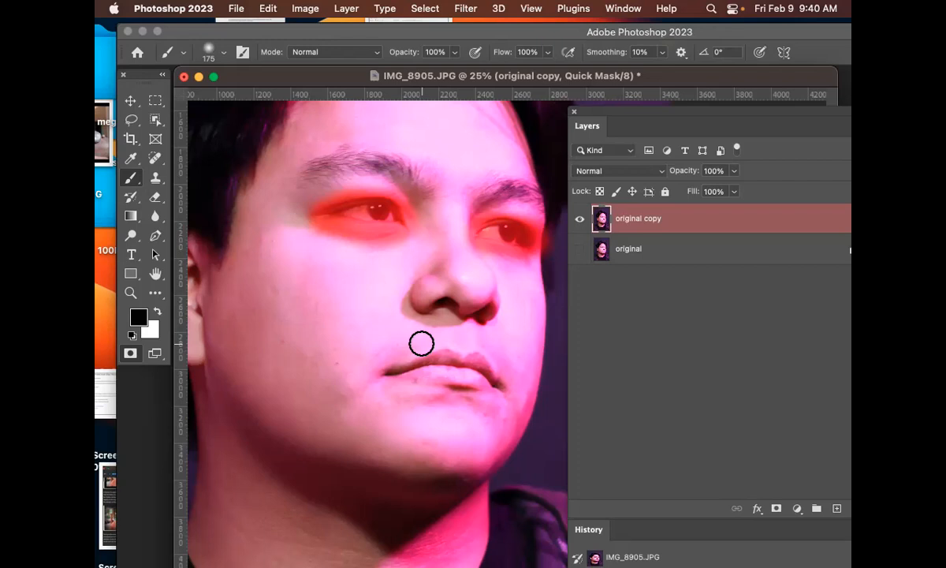
{"action": "left_click", "coordinate": [132, 357]}
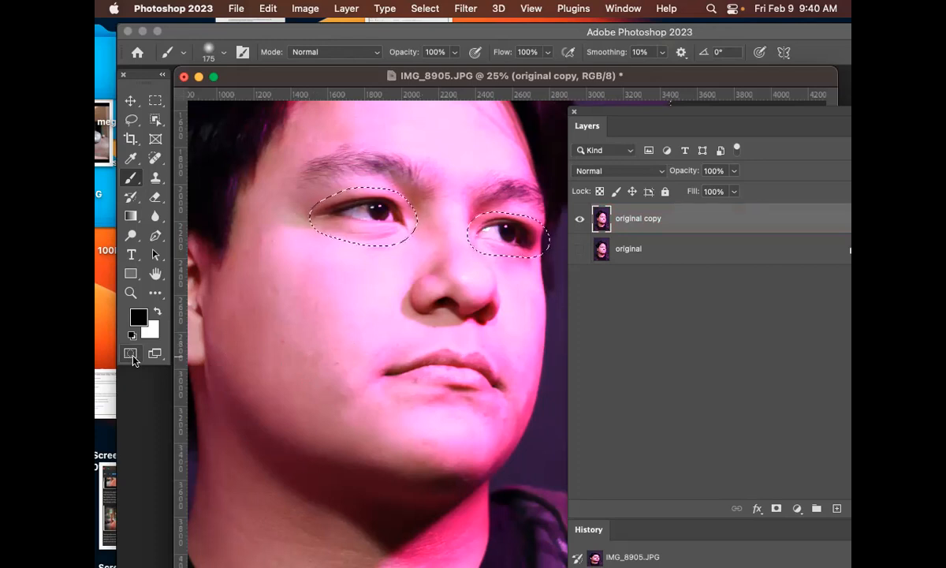
- Try a Curves adjustment on the area outside the masked eyes and cancel it
{"action": "key", "text": "super+minus"}
{"action": "key", "text": "super+minus"}
{"action": "key", "text": "super+minus"}
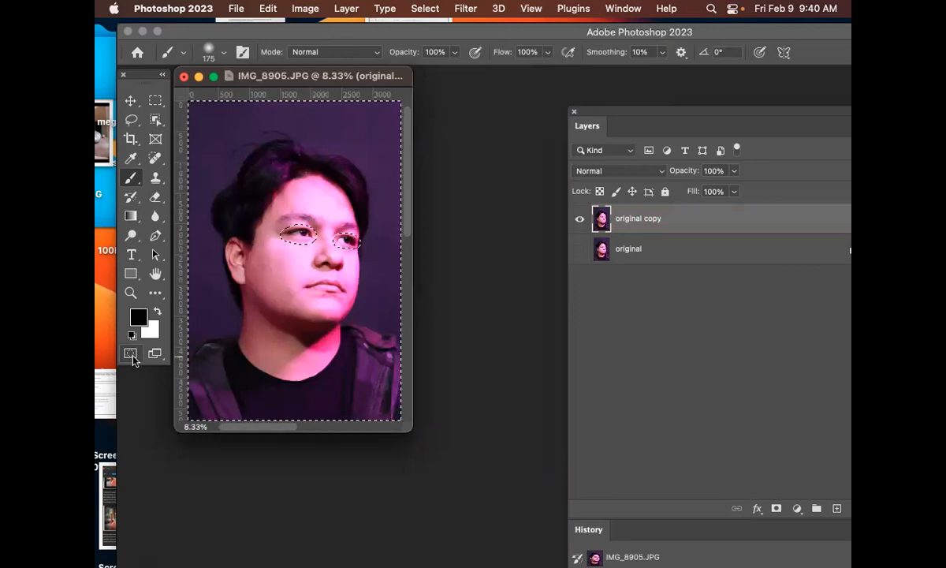
{"action": "key", "text": "super+m"}
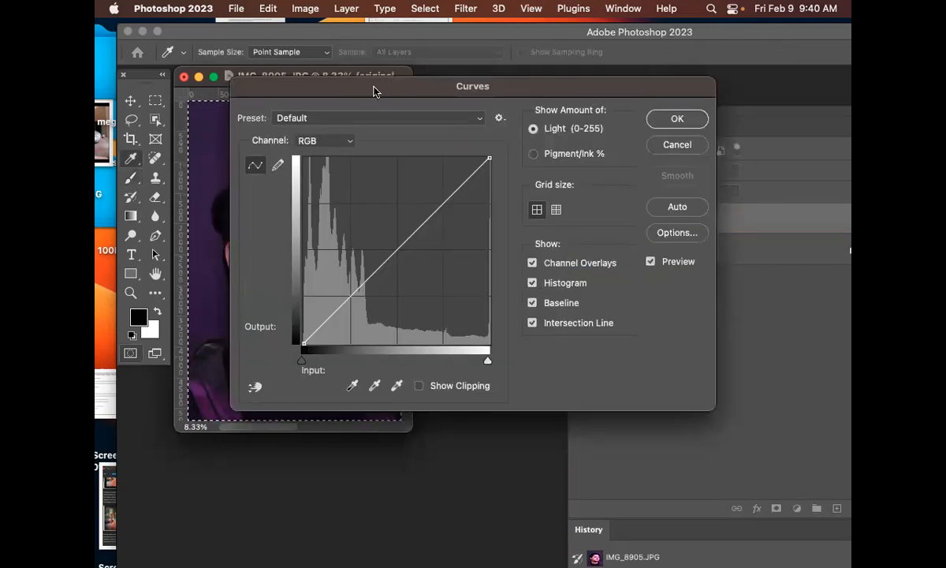
{"action": "left_click_drag", "start_coordinate": [374, 92], "coordinate": [706, 87]}
{"action": "left_click_drag", "start_coordinate": [652, 322], "coordinate": [680, 295]}
{"action": "left_click_drag", "start_coordinate": [784, 82], "coordinate": [616, 113]}
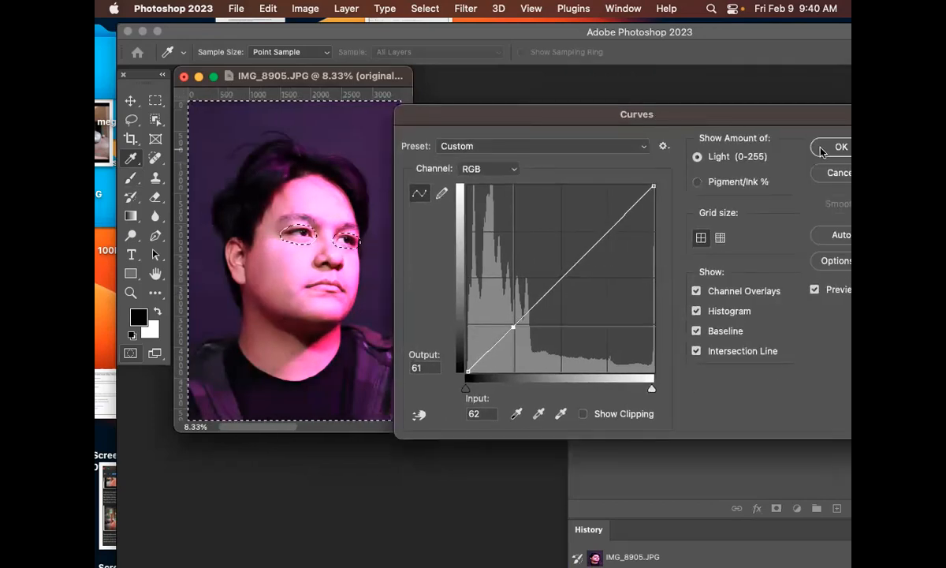
{"action": "left_click", "coordinate": [832, 173]}
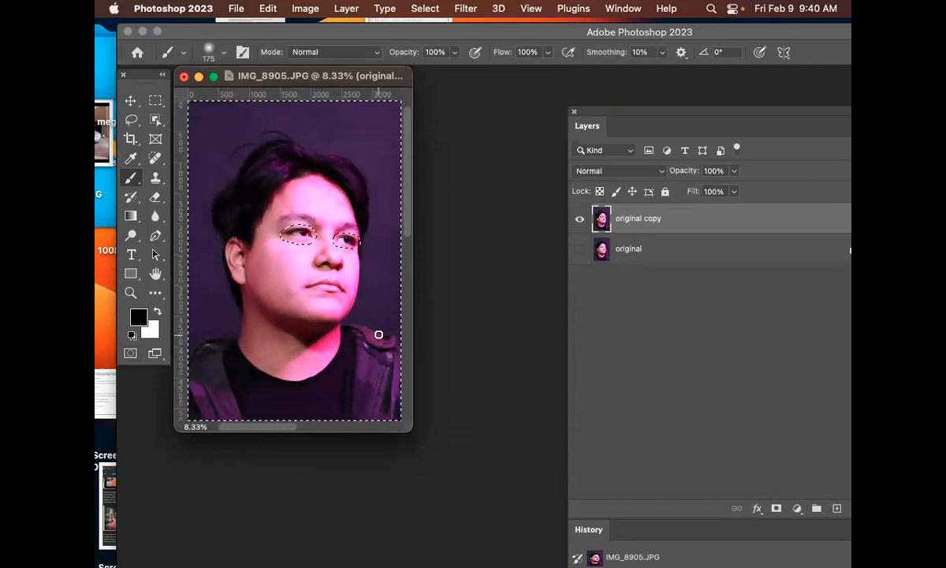
- Invert the selection so that only the two eyes are selected
{"action": "key", "text": "super+shift+i"}
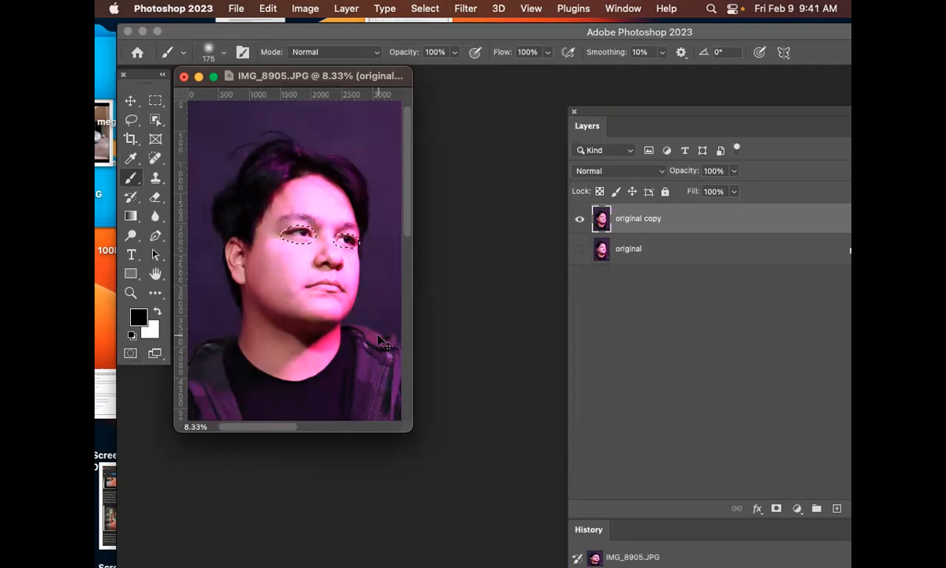
{"action": "key", "text": "super+equal"}
{"action": "key", "text": "super+equal"}
{"action": "key", "text": "super+equal"}
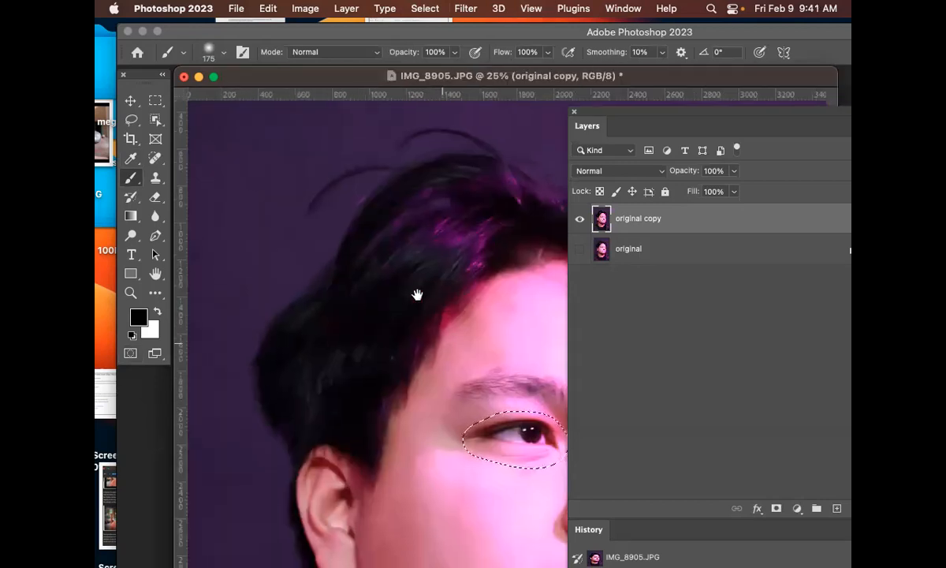
{"action": "left_click_drag", "start_coordinate": [416, 294], "coordinate": [264, 136]}
{"action": "left_click_drag", "start_coordinate": [450, 264], "coordinate": [391, 234]}
{"action": "left_click_drag", "start_coordinate": [462, 240], "coordinate": [340, 219]}
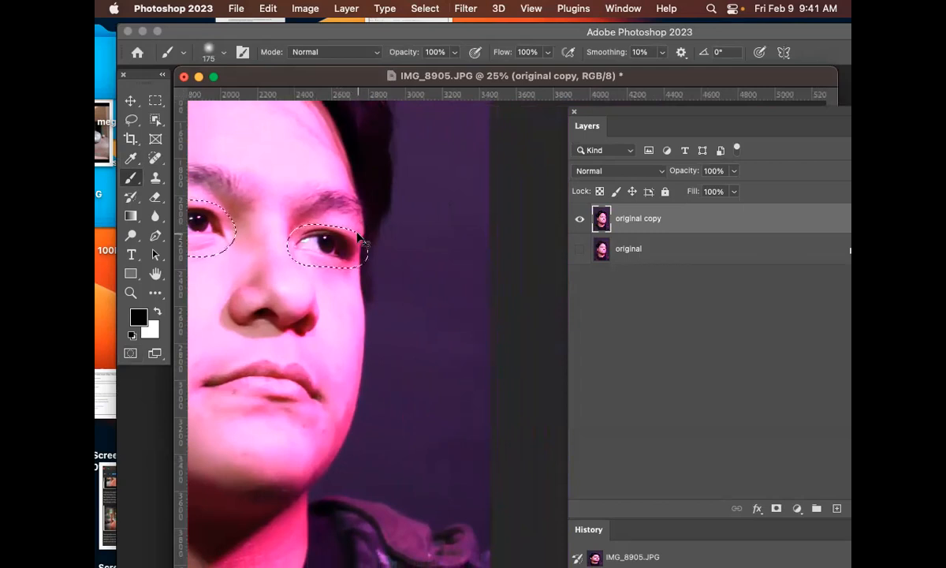
- Invert the colors inside the selected eyes and undo the change
{"action": "key", "text": "super+i"}
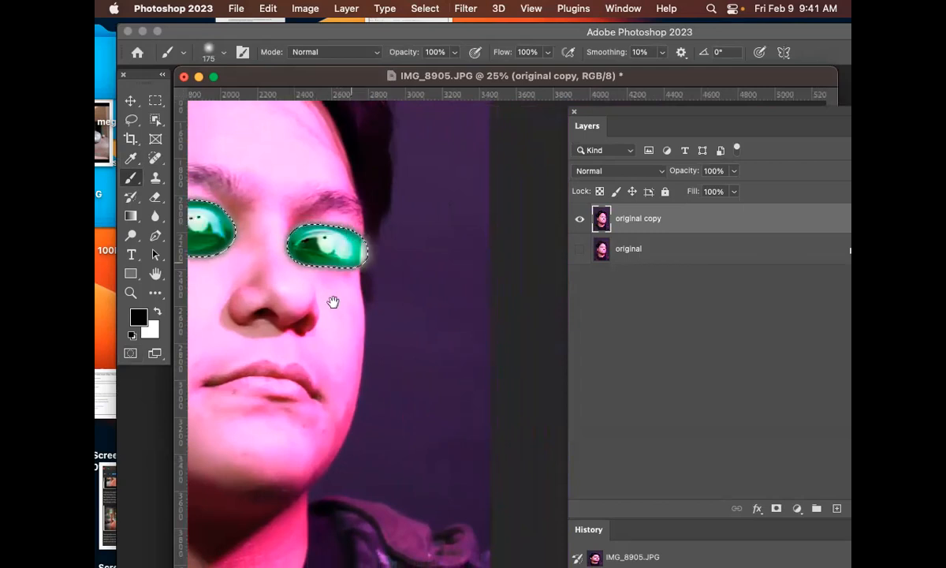
{"action": "left_click_drag", "start_coordinate": [334, 302], "coordinate": [440, 331]}
{"action": "key", "text": "super+z"}
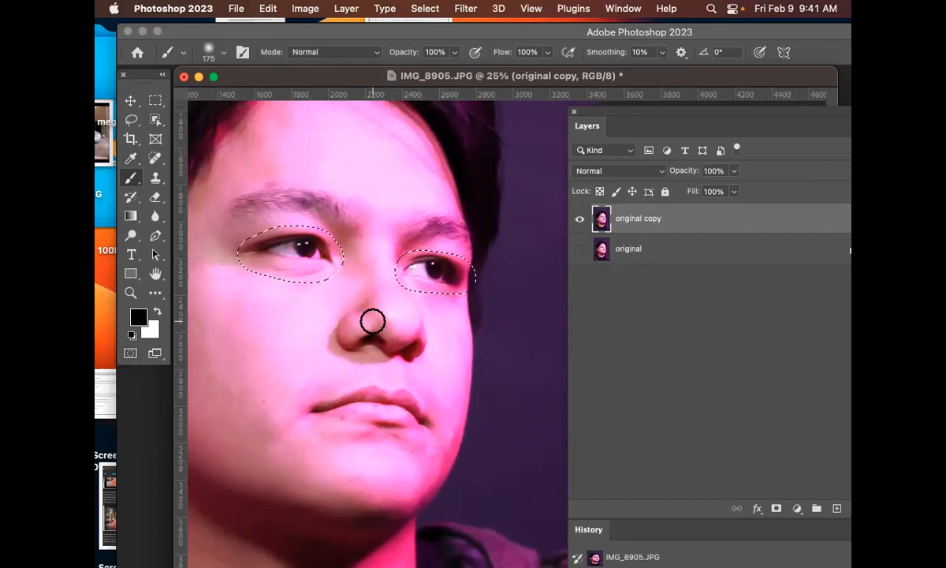
- Invert the selection to everything except the eyes and switch it back to the eyes
{"action": "key", "text": "super+minus"}
{"action": "key", "text": "super+minus"}
{"action": "left_click_drag", "start_coordinate": [411, 430], "coordinate": [516, 501]}
{"action": "key", "text": "super+shift+i"}
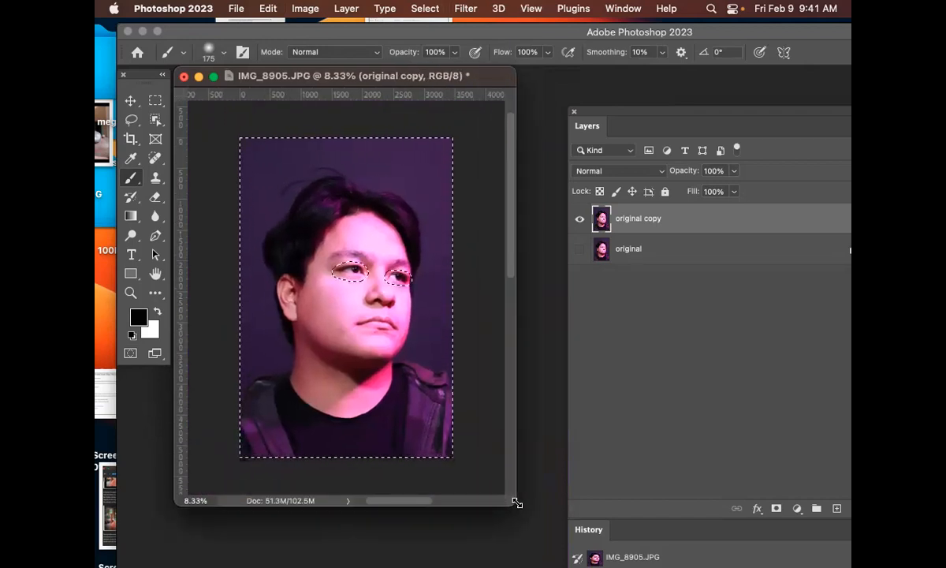
{"action": "key", "text": "super+shift+i"}
- Open the Unsharp Mask filter for the selected eyes on the original copy layer, keeping both eyes in view
{"action": "key", "text": "super+equal"}
{"action": "key", "text": "super+equal"}
{"action": "left_click_drag", "start_coordinate": [449, 406], "coordinate": [226, 185]}
{"action": "left_click_drag", "start_coordinate": [453, 286], "coordinate": [515, 324]}
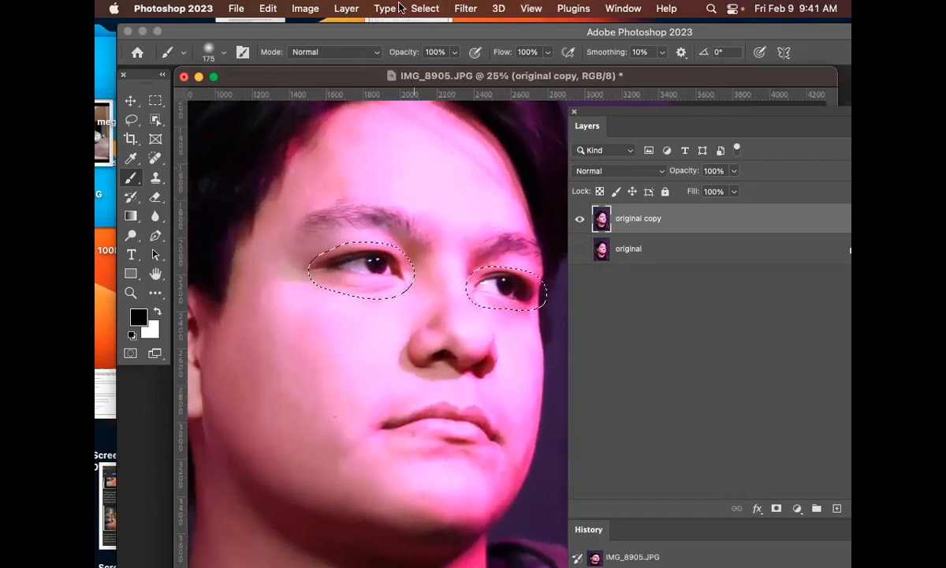
{"action": "left_click", "coordinate": [465, 8]}
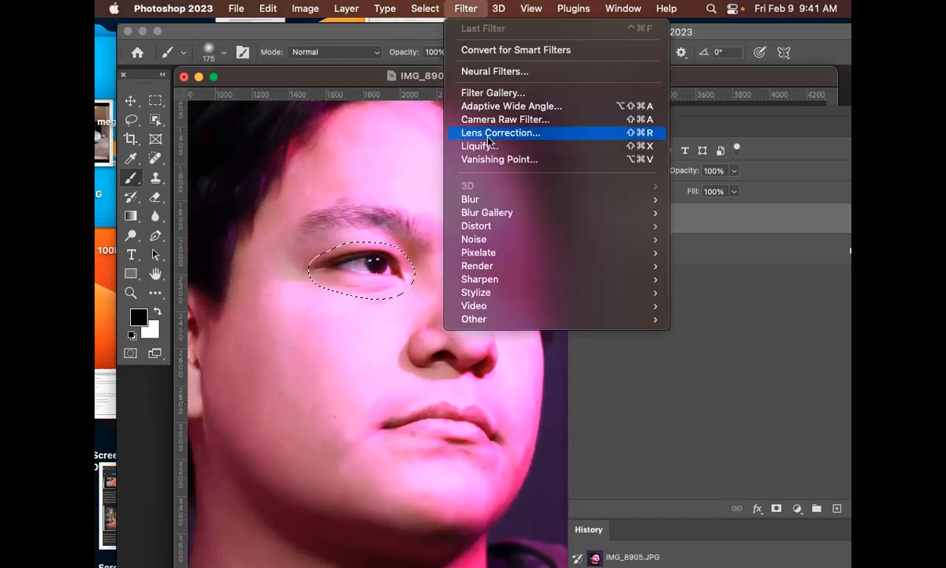
{"action": "mouse_move", "coordinate": [491, 285]}
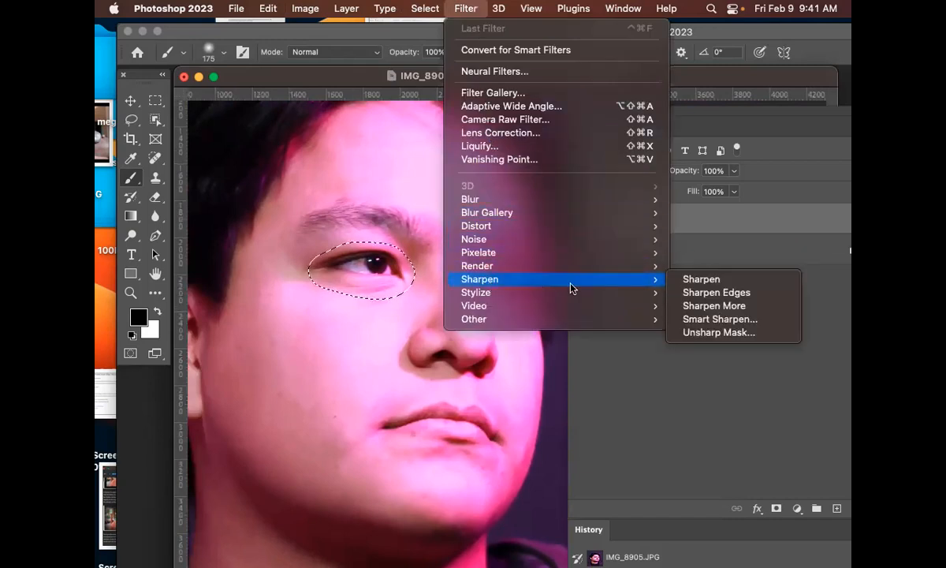
{"action": "mouse_move", "coordinate": [658, 289]}
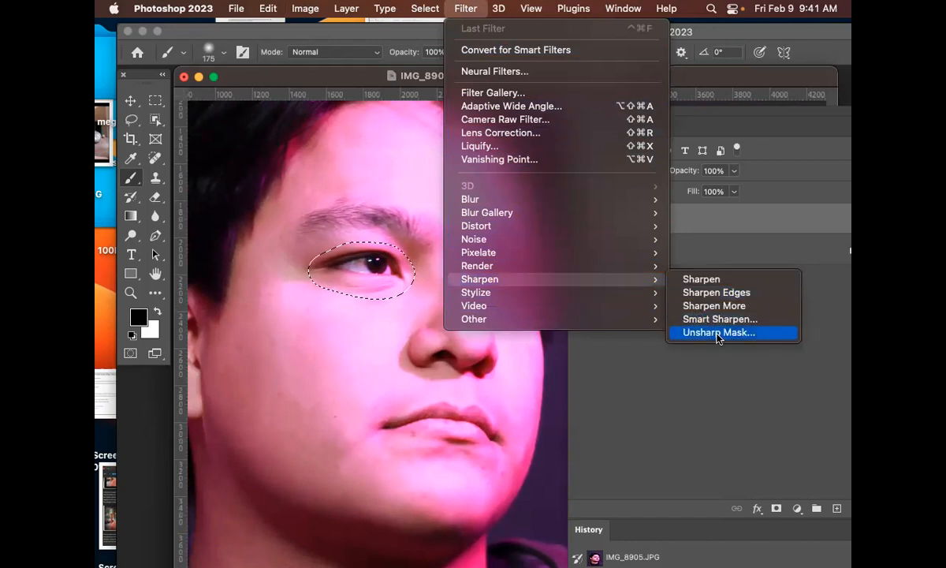
{"action": "left_click", "coordinate": [719, 333]}
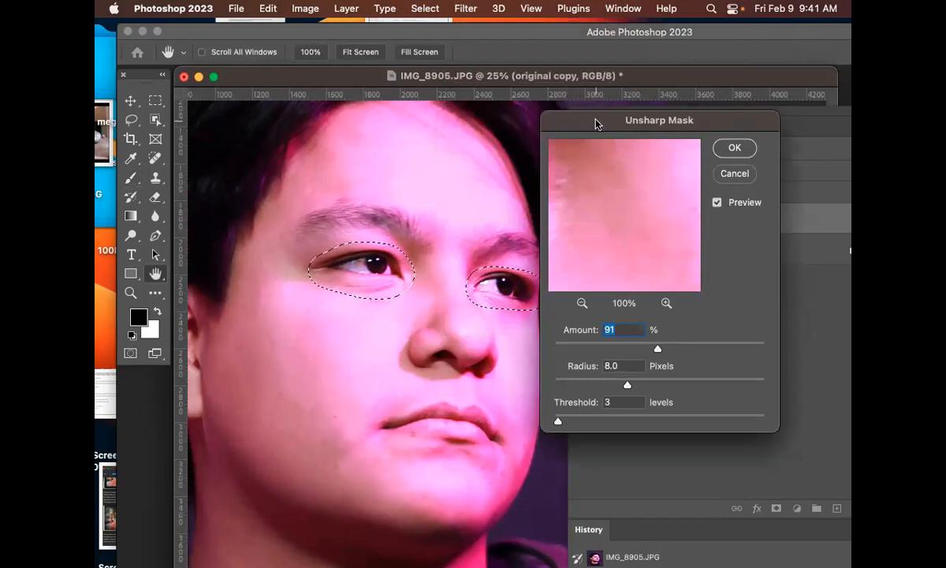
{"action": "left_click_drag", "start_coordinate": [558, 114], "coordinate": [583, 116]}
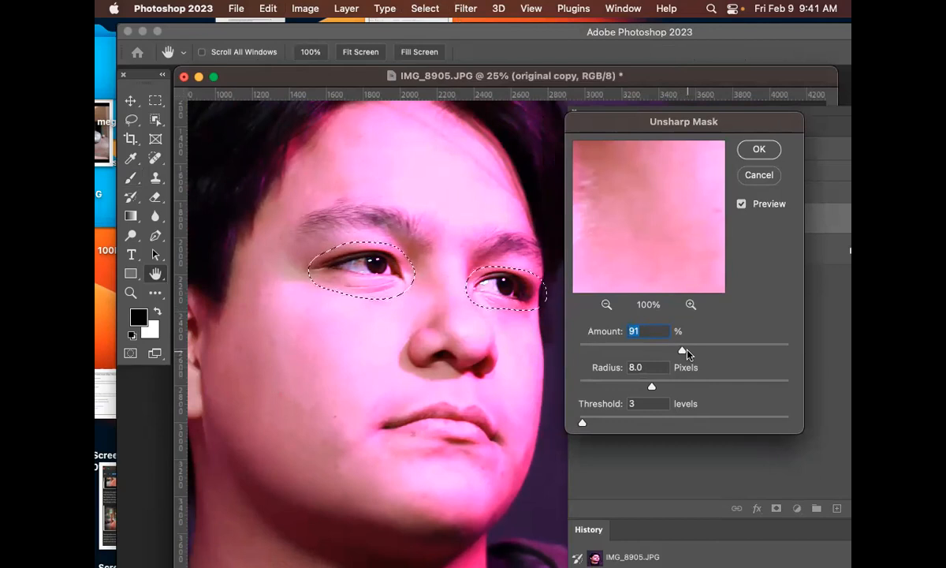
- Try different sharpening strengths on the eyes and settle on an amount of 129% and a radius of 6.0 pixels
{"action": "left_click_drag", "start_coordinate": [683, 352], "coordinate": [708, 355]}
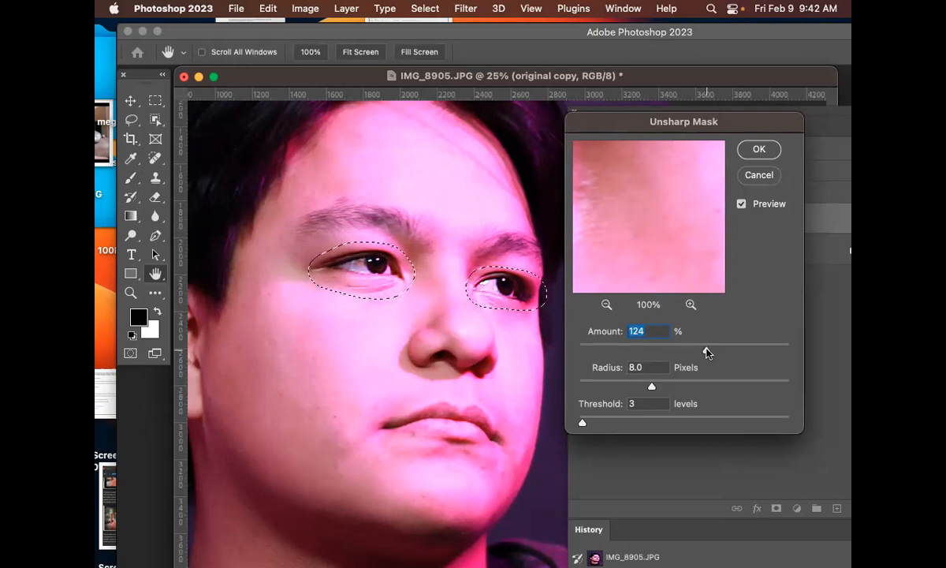
{"action": "left_click_drag", "start_coordinate": [707, 353], "coordinate": [794, 358]}
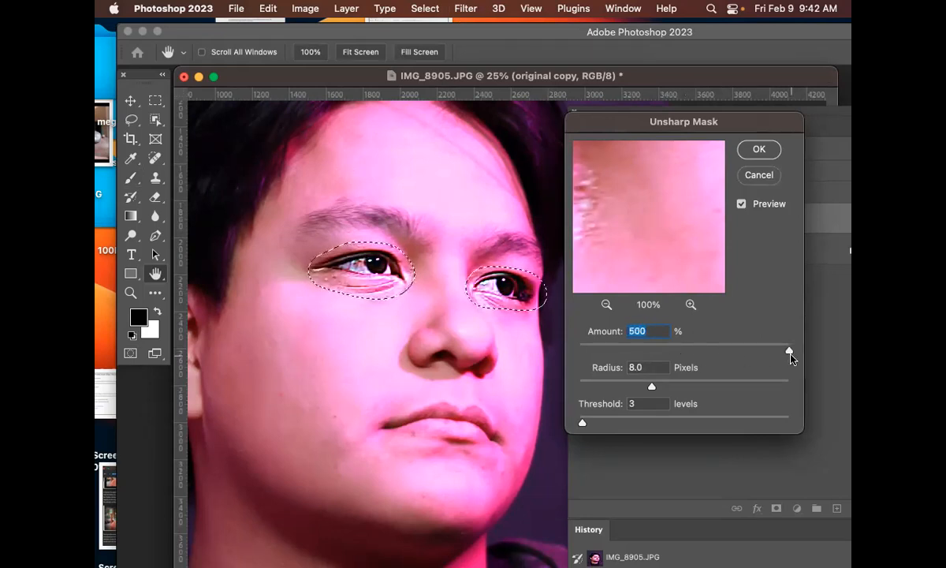
{"action": "left_click_drag", "start_coordinate": [788, 352], "coordinate": [687, 351]}
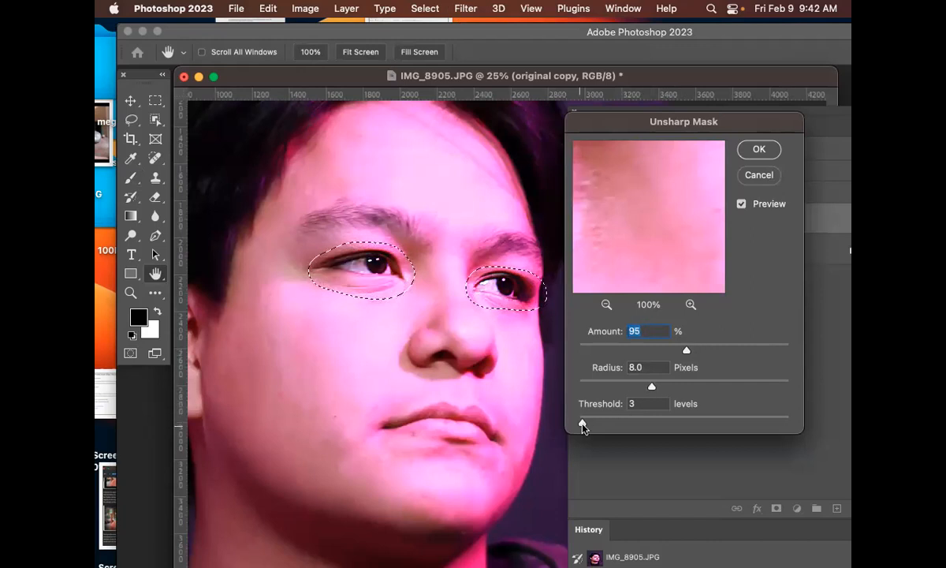
{"action": "left_click_drag", "start_coordinate": [686, 350], "coordinate": [710, 355]}
{"action": "mouse_move", "coordinate": [651, 389]}
{"action": "left_mouse_down"}
{"action": "mouse_move", "coordinate": [672, 388]}
{"action": "mouse_move", "coordinate": [641, 386]}
{"action": "left_mouse_up"}
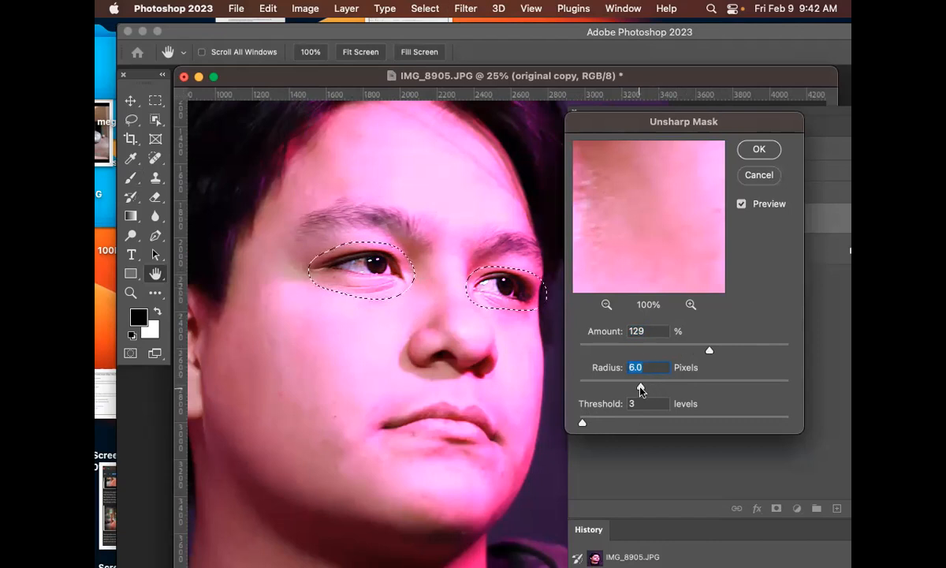
- Compare the eyes with the Unsharp Mask preview off and on
{"action": "left_click", "coordinate": [741, 205]}
{"action": "left_click", "coordinate": [741, 207]}
{"action": "left_click", "coordinate": [742, 207]}
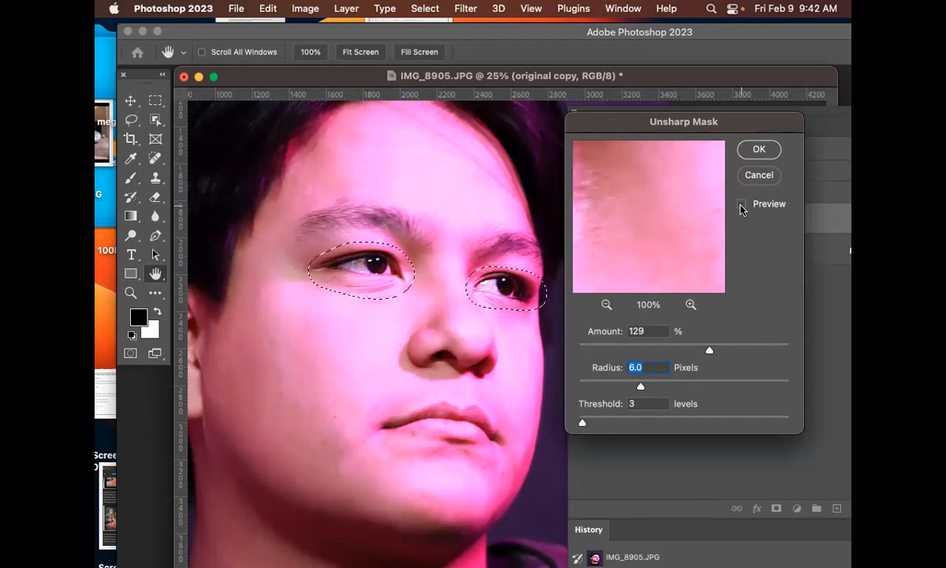
{"action": "left_click", "coordinate": [742, 206]}
{"action": "left_click", "coordinate": [742, 205]}
{"action": "left_click", "coordinate": [741, 205]}
{"action": "left_click", "coordinate": [741, 205]}
{"action": "left_click", "coordinate": [742, 205]}
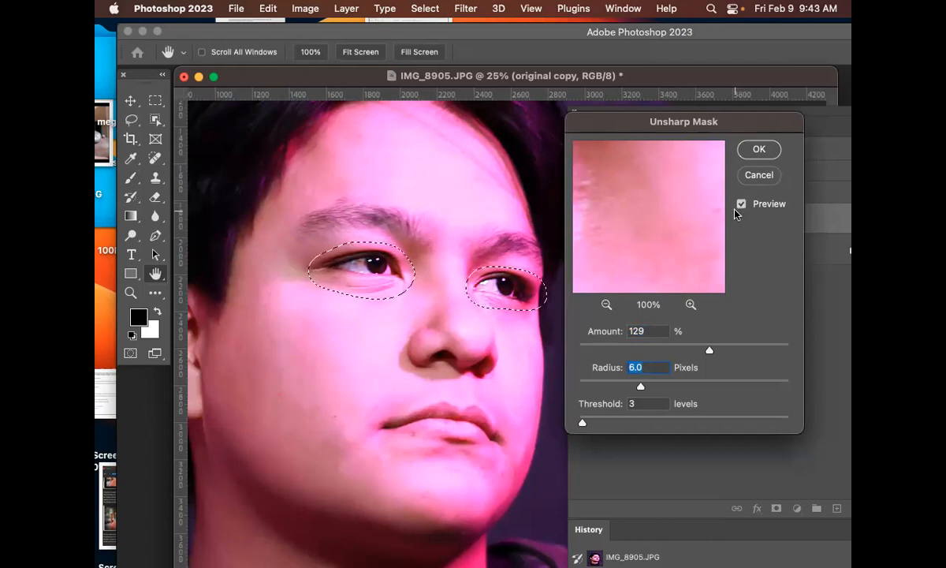
{"action": "left_click", "coordinate": [742, 205]}
{"action": "left_click", "coordinate": [742, 204]}
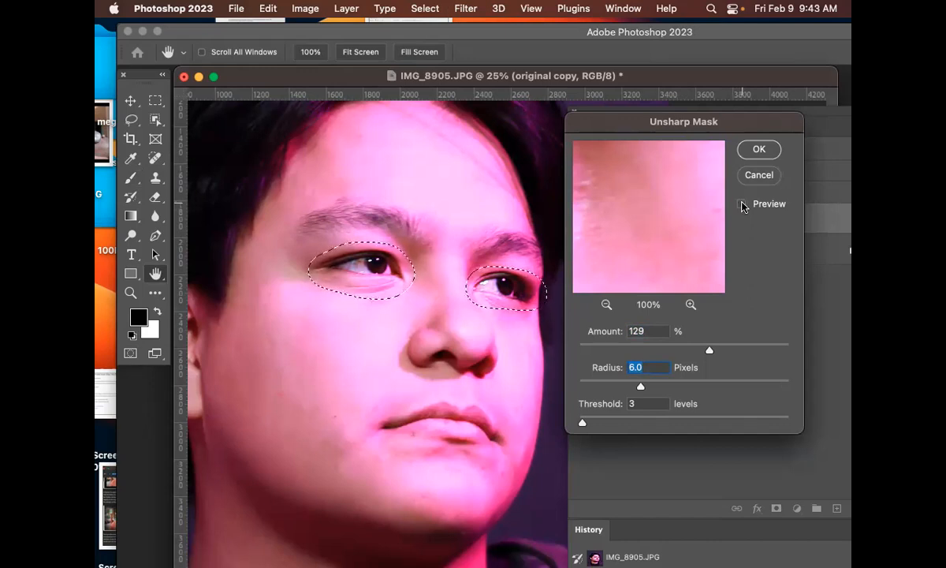
{"action": "left_click", "coordinate": [742, 204]}
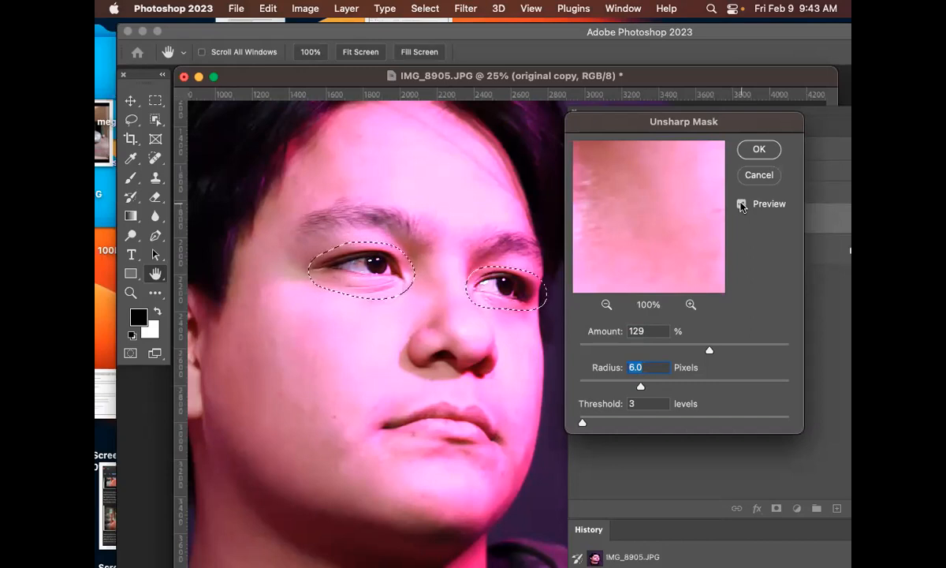
{"action": "left_click", "coordinate": [742, 204]}
- Apply the Unsharp Mask to the eyes and clear the selection
{"action": "left_click", "coordinate": [759, 149]}
{"action": "key", "text": "b"}
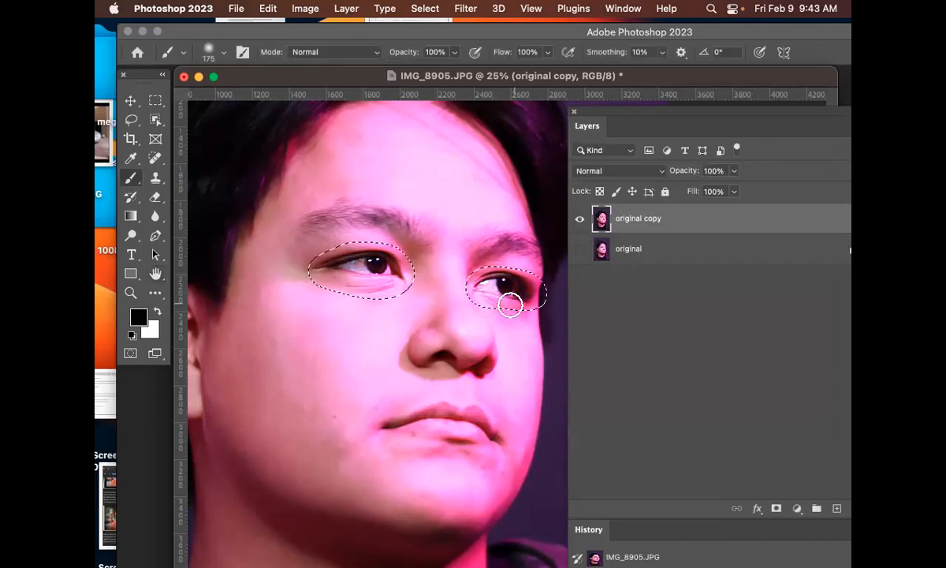
{"action": "key", "text": "cmd+d"}
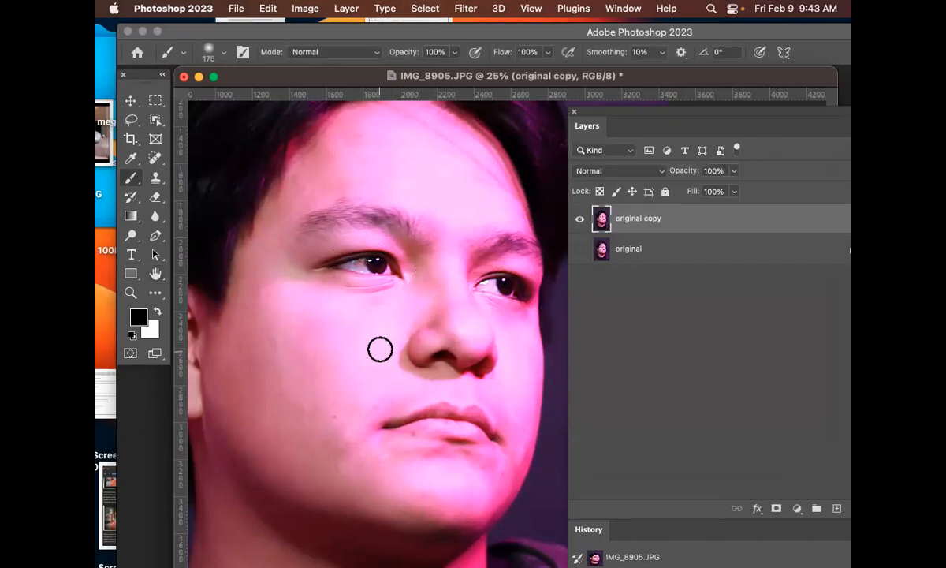
- Switch to Quick Mask mode and reduce the brush size to 100 for painting the lips
{"action": "left_click", "coordinate": [130, 355]}
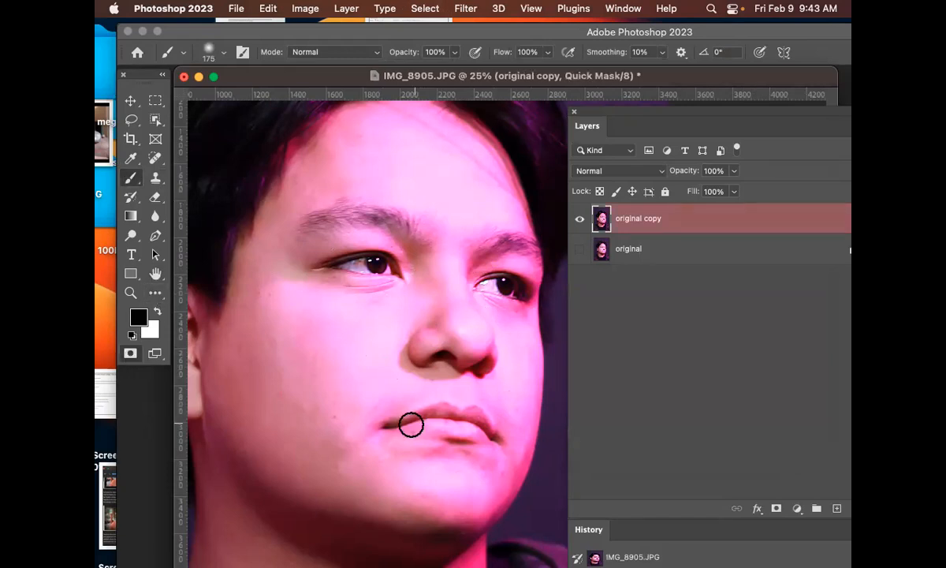
{"action": "key", "text": "super+plus"}
{"action": "left_click_drag", "start_coordinate": [506, 431], "coordinate": [235, 173]}
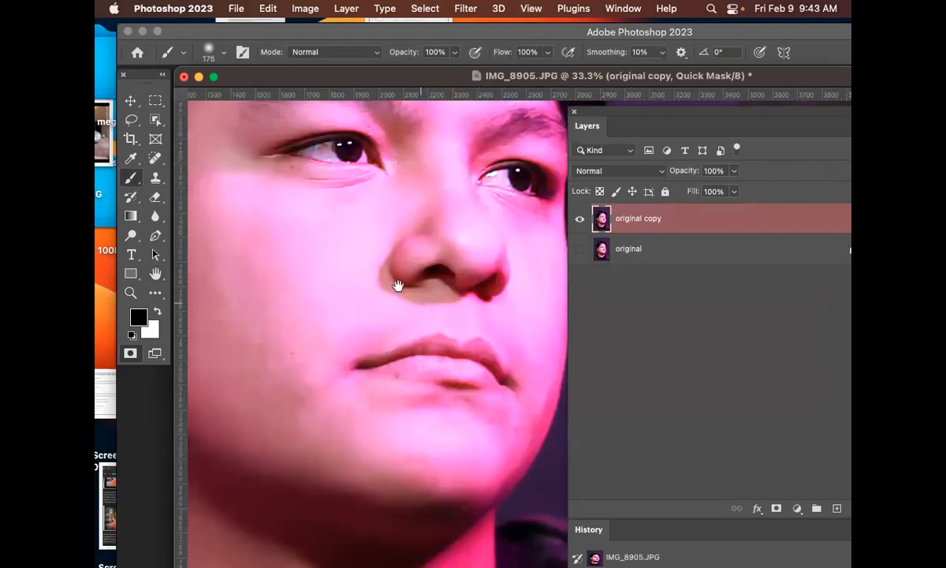
{"action": "left_click_drag", "start_coordinate": [396, 285], "coordinate": [365, 258]}
{"action": "left_click_drag", "start_coordinate": [336, 341], "coordinate": [321, 340]}
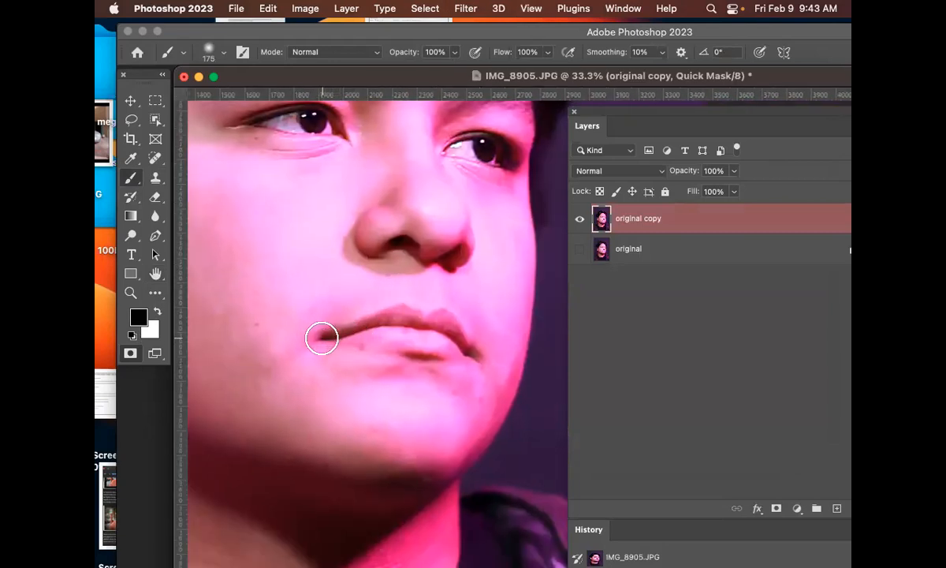
{"action": "key", "text": "bracketleft"}
{"action": "key", "text": "bracketleft"}
{"action": "key", "text": "bracketleft"}
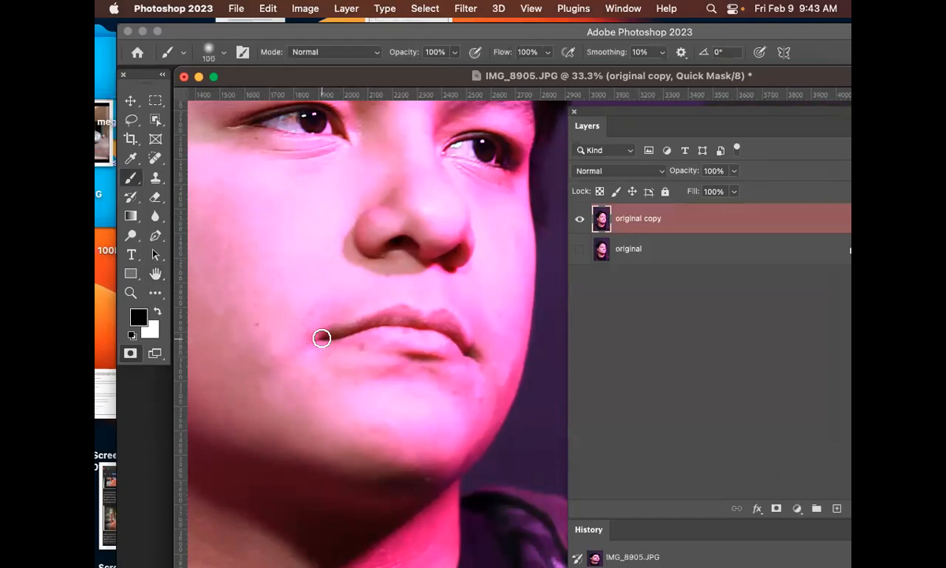
- Paint over the whole mouth in the Quick Mask and convert the painted area into a lip selection
{"action": "mouse_move", "coordinate": [317, 339]}
{"action": "left_mouse_down"}
{"action": "mouse_move", "coordinate": [400, 311]}
{"action": "mouse_move", "coordinate": [440, 316]}
{"action": "mouse_move", "coordinate": [479, 361]}
{"action": "mouse_move", "coordinate": [334, 343]}
{"action": "mouse_move", "coordinate": [433, 342]}
{"action": "mouse_move", "coordinate": [373, 329]}
{"action": "mouse_move", "coordinate": [424, 329]}
{"action": "mouse_move", "coordinate": [469, 353]}
{"action": "mouse_move", "coordinate": [416, 327]}
{"action": "mouse_move", "coordinate": [317, 341]}
{"action": "mouse_move", "coordinate": [409, 323]}
{"action": "mouse_move", "coordinate": [400, 314]}
{"action": "mouse_move", "coordinate": [447, 324]}
{"action": "mouse_move", "coordinate": [418, 318]}
{"action": "mouse_move", "coordinate": [378, 336]}
{"action": "left_mouse_up"}
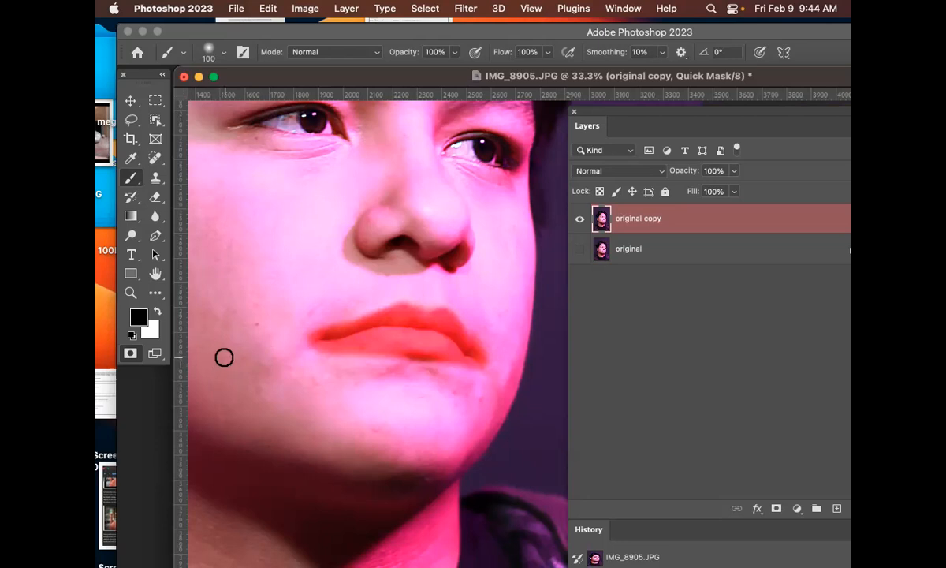
{"action": "left_click", "coordinate": [322, 334]}
{"action": "left_click", "coordinate": [132, 354]}
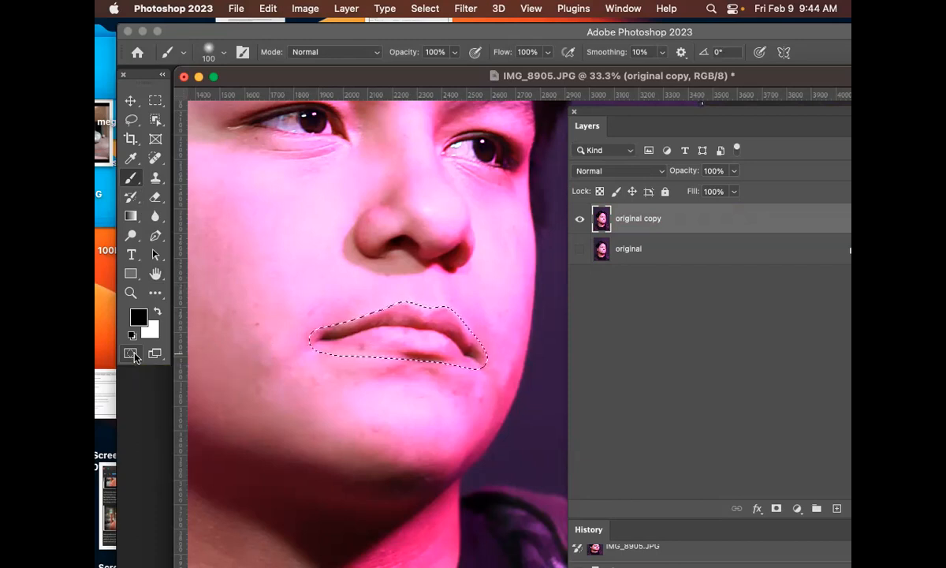
- Try reapplying the last used Unsharp Mask settings directly to the selected lips
{"action": "key", "text": "super+minus"}
{"action": "key", "text": "super+minus"}
{"action": "key", "text": "super+minus"}
{"action": "key", "text": "super+minus"}
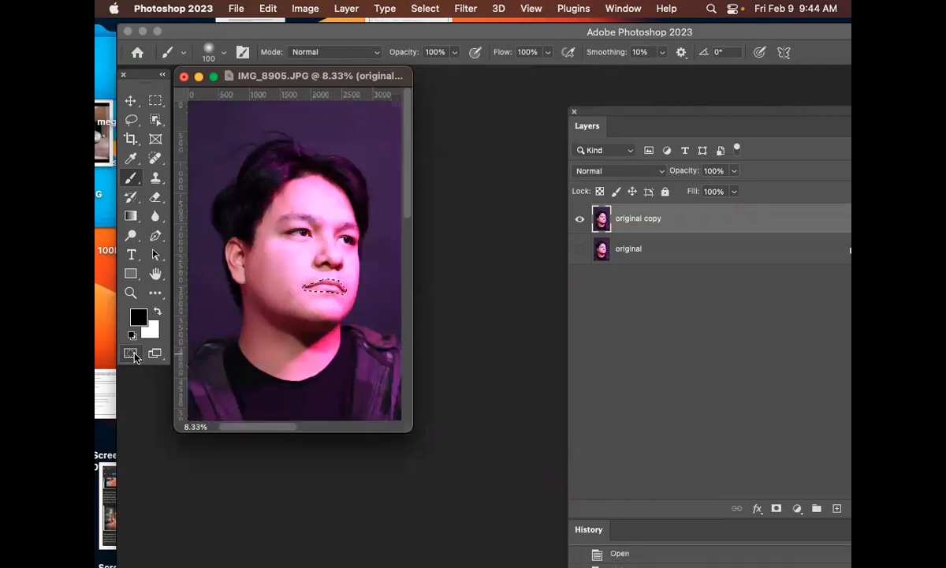
{"action": "key", "text": "super+equal"}
{"action": "key", "text": "super+equal"}
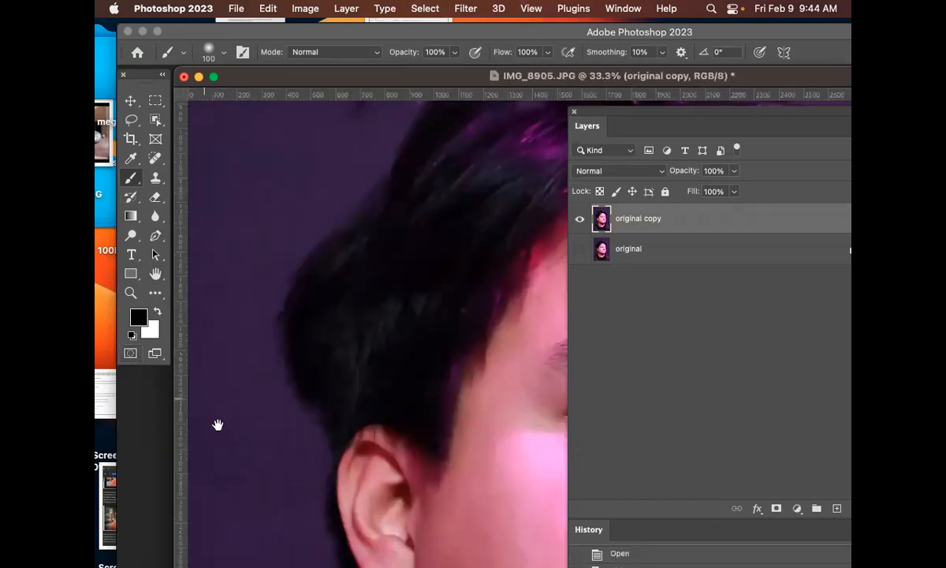
{"action": "mouse_move", "coordinate": [492, 399]}
{"action": "left_mouse_down"}
{"action": "mouse_move", "coordinate": [432, 319]}
{"action": "mouse_move", "coordinate": [298, 207]}
{"action": "left_mouse_up"}
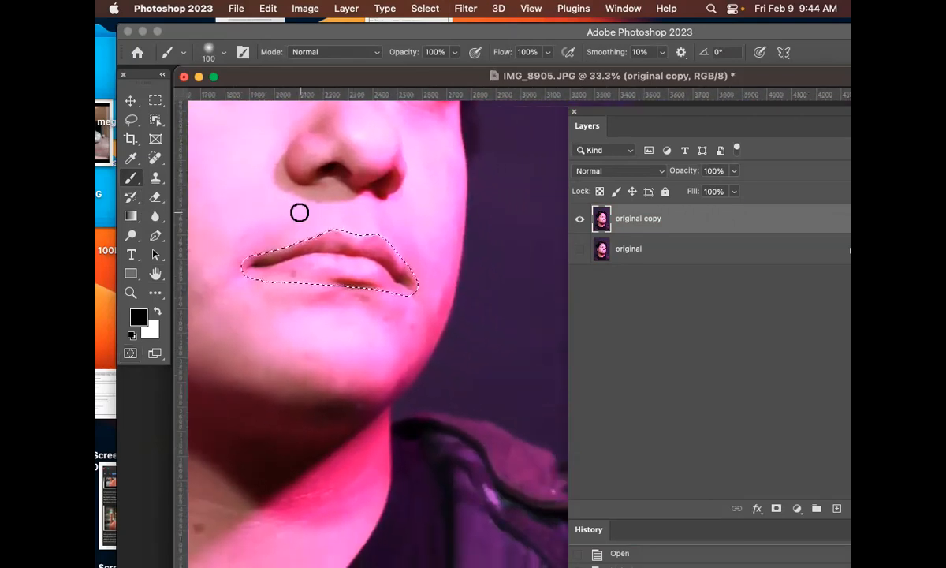
{"action": "left_click", "coordinate": [465, 8]}
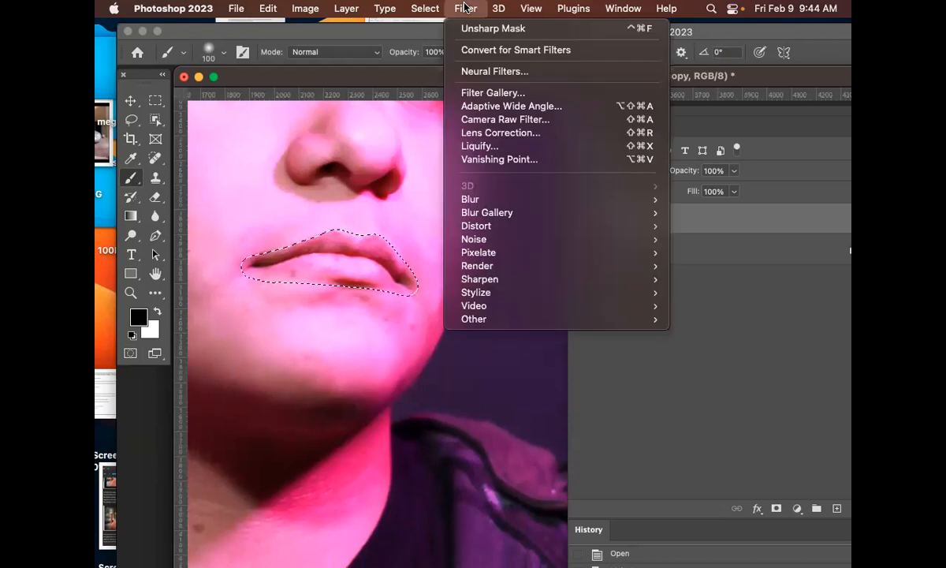
{"action": "left_click", "coordinate": [494, 31]}
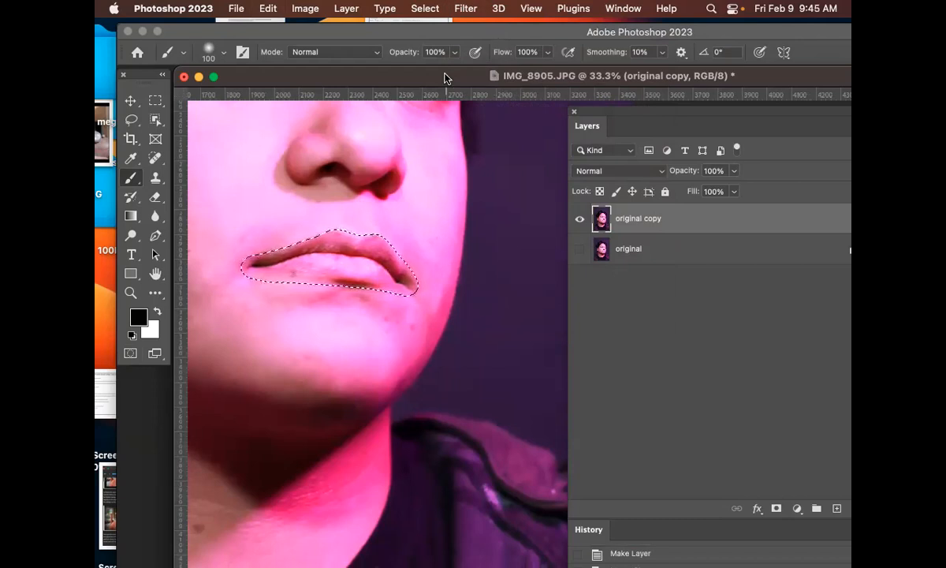
- Open the adjustable Unsharp Mask filter for the lips and set the amount to 165% and the radius to 4.8 pixels
{"action": "left_click", "coordinate": [475, 8]}
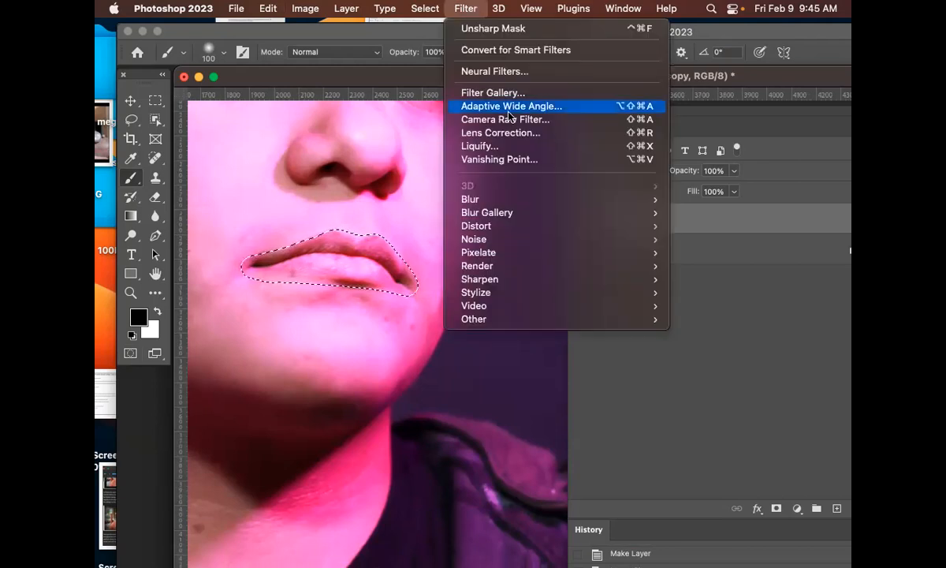
{"action": "mouse_move", "coordinate": [534, 249]}
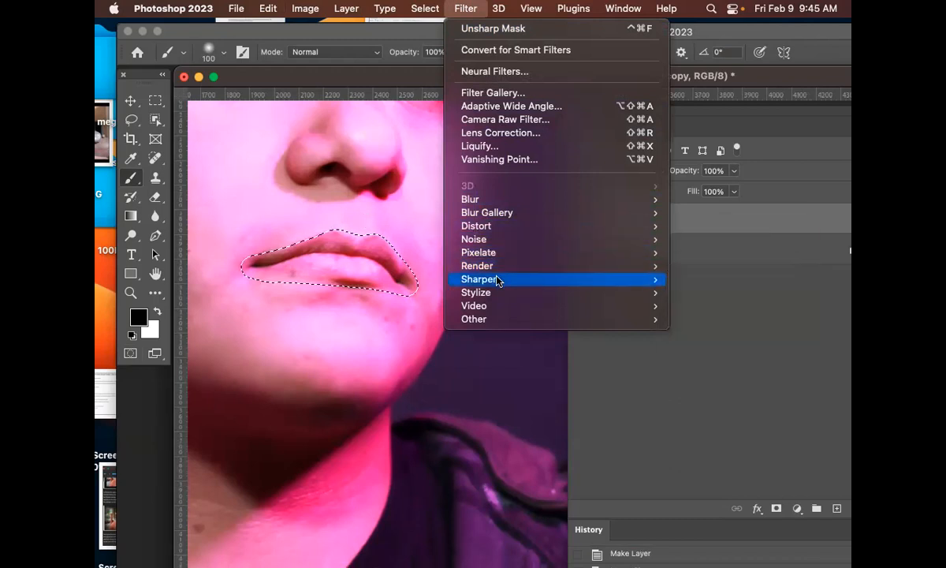
{"action": "mouse_move", "coordinate": [652, 304]}
{"action": "mouse_move", "coordinate": [652, 280]}
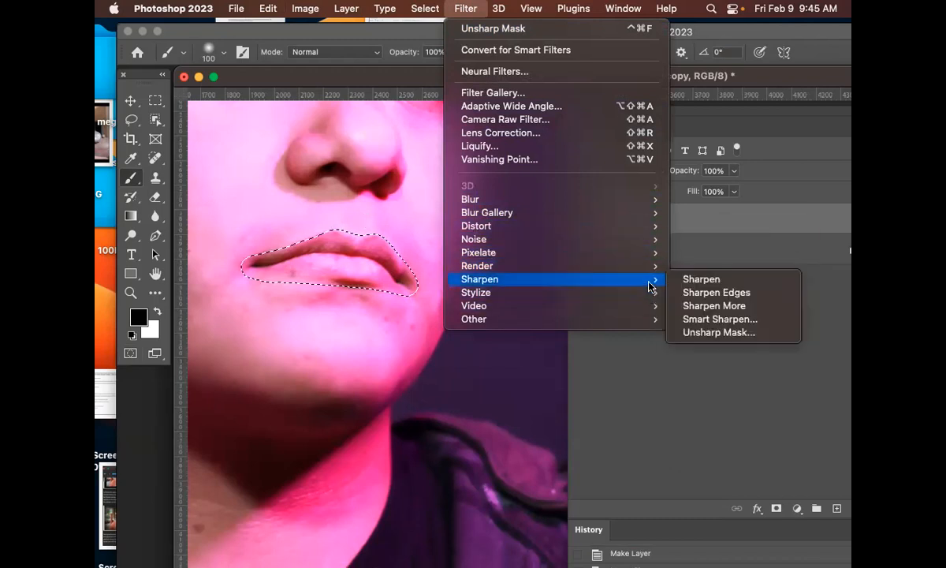
{"action": "left_click", "coordinate": [734, 332]}
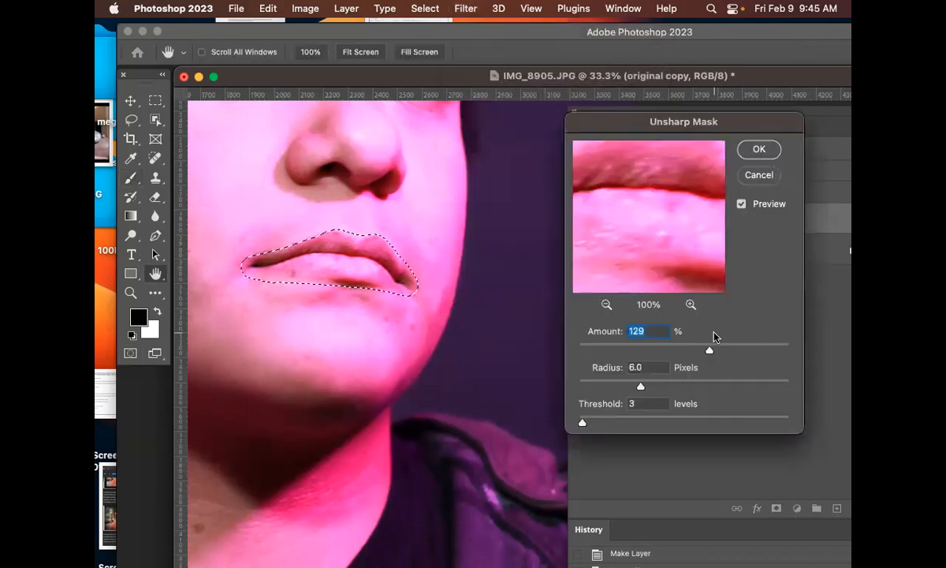
{"action": "left_click_drag", "start_coordinate": [713, 354], "coordinate": [731, 354]}
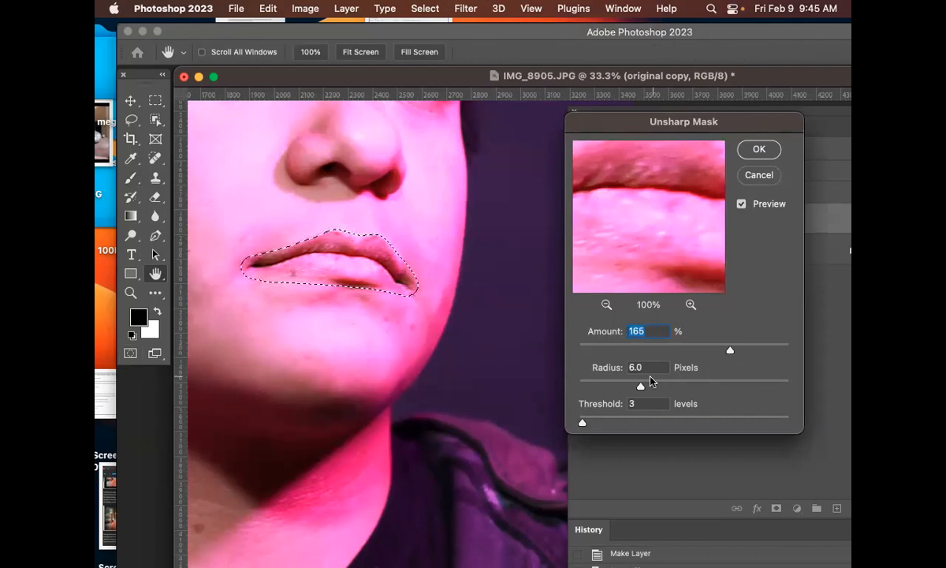
{"action": "mouse_move", "coordinate": [643, 388]}
{"action": "left_mouse_down"}
{"action": "mouse_move", "coordinate": [729, 388]}
{"action": "mouse_move", "coordinate": [633, 388]}
{"action": "left_mouse_up"}
- Compare the lips with the filter preview off and on, and fine-tune the Unsharp Mask amount to 167%
{"action": "left_click", "coordinate": [742, 205]}
{"action": "left_click", "coordinate": [741, 204]}
{"action": "left_click", "coordinate": [741, 204]}
{"action": "left_click", "coordinate": [741, 205]}
{"action": "left_click_drag", "start_coordinate": [730, 354], "coordinate": [731, 353]}
{"action": "left_click", "coordinate": [741, 204]}
{"action": "left_click", "coordinate": [741, 205]}
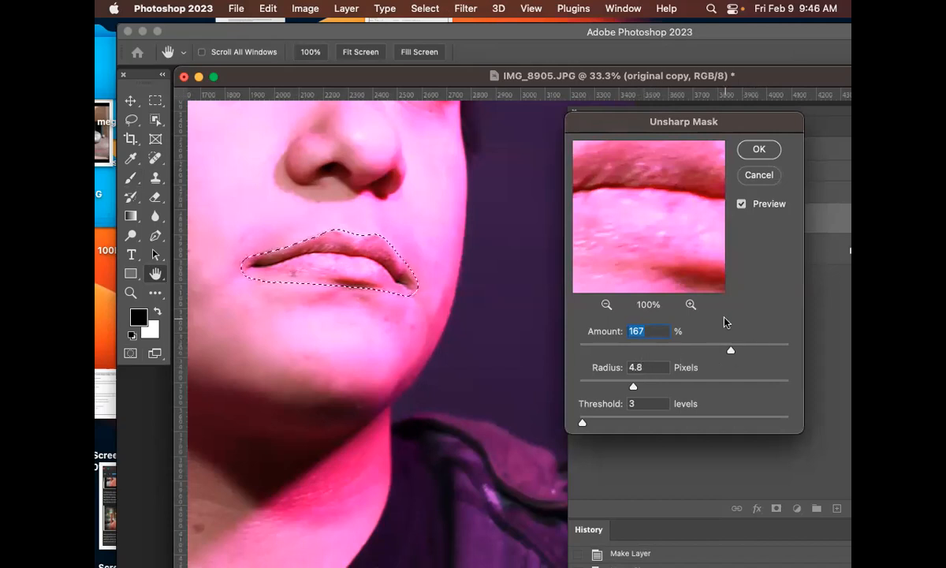
- Apply the Unsharp Mask to the lips and clear the selection
{"action": "key", "text": "Return"}
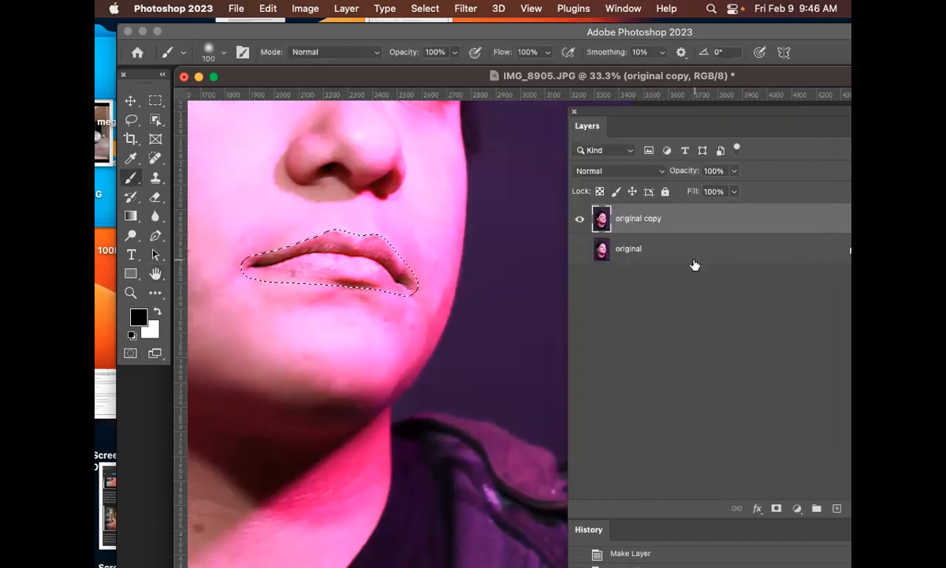
{"action": "key", "text": "ctrl+d"}
{"action": "mouse_move", "coordinate": [401, 201]}
{"action": "left_mouse_down"}
{"action": "mouse_move", "coordinate": [442, 358]}
{"action": "mouse_move", "coordinate": [501, 343]}
{"action": "left_mouse_up"}
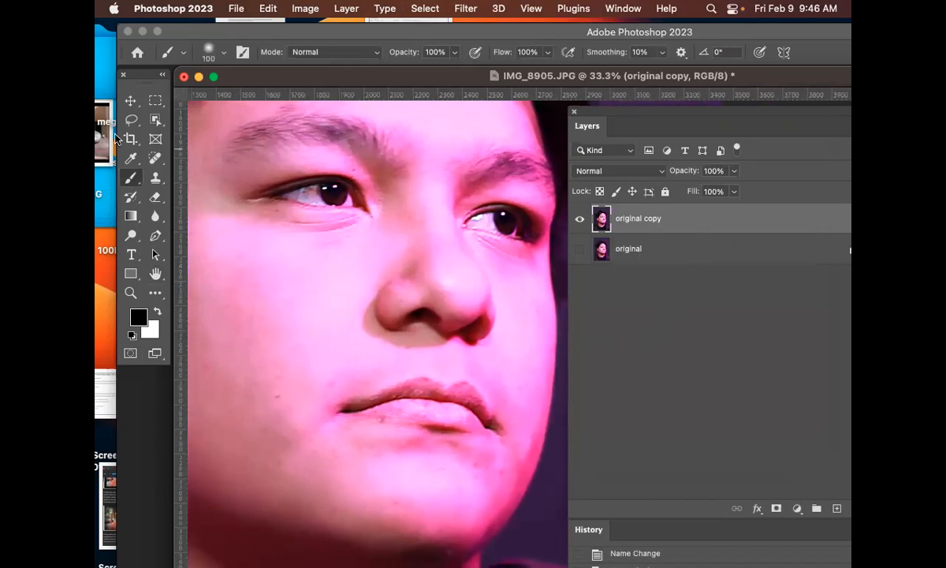
- Select the tip of the nose by painting over it in Quick Mask with a black brush at size 400
{"action": "key", "text": "bracketright"}
{"action": "key", "text": "bracketright"}
{"action": "key", "text": "bracketright"}
{"action": "key", "text": "bracketright"}
{"action": "key", "text": "bracketright"}
{"action": "key", "text": "bracketright"}
{"action": "key", "text": "bracketright"}
{"action": "left_click", "coordinate": [130, 354]}
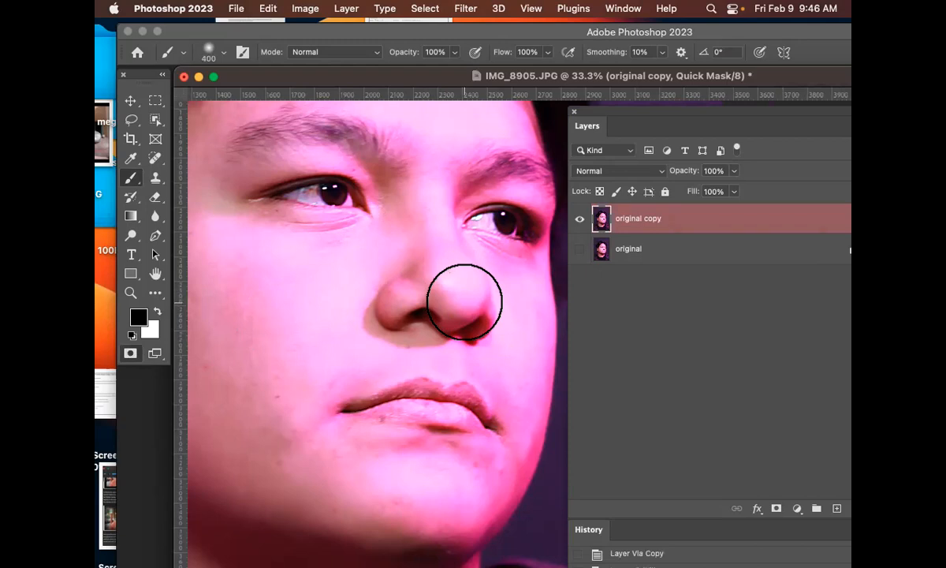
{"action": "left_click", "coordinate": [465, 302]}
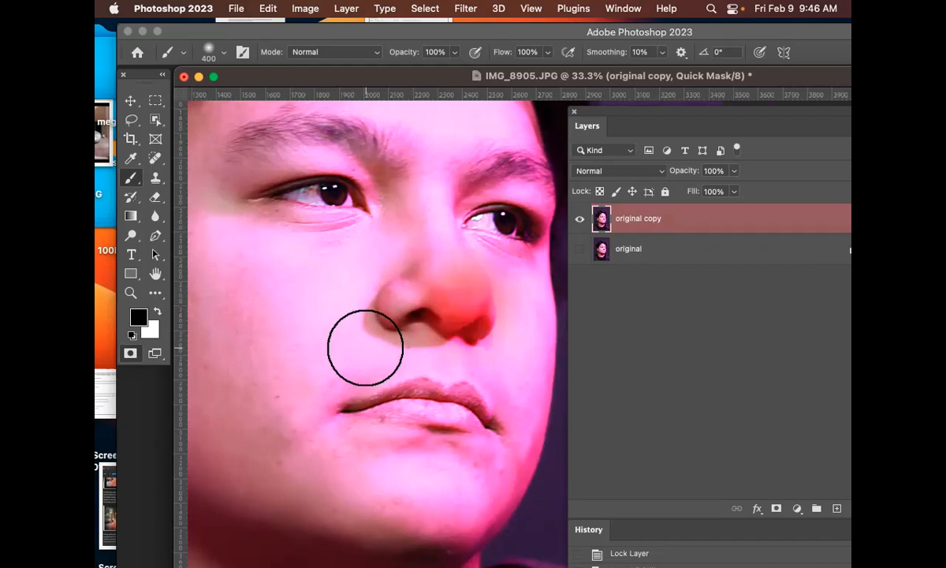
{"action": "left_click", "coordinate": [130, 355]}
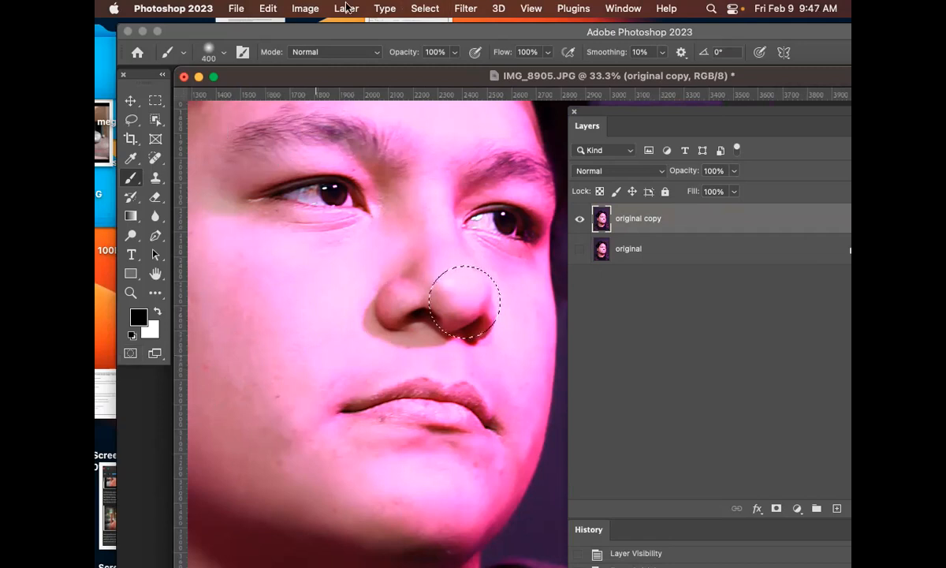
- Apply the last used Unsharp Mask to the selected nose tip and clear the selection
{"action": "left_click", "coordinate": [465, 8]}
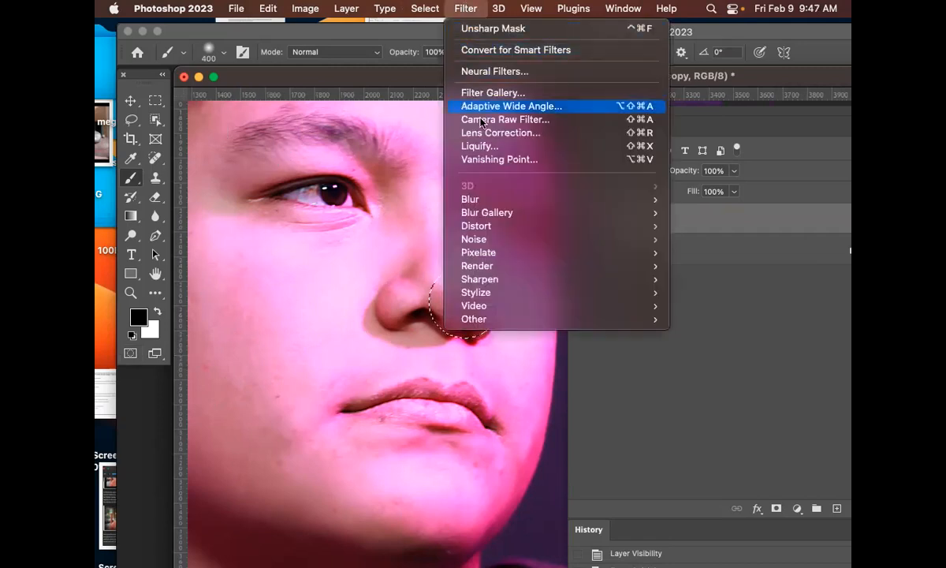
{"action": "left_click", "coordinate": [480, 29]}
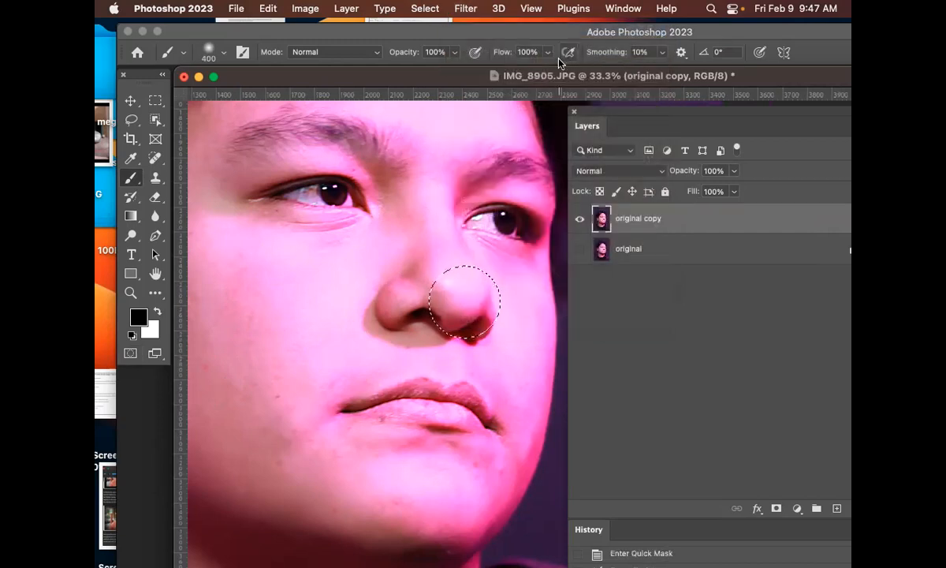
{"action": "key", "text": "cmd+d"}
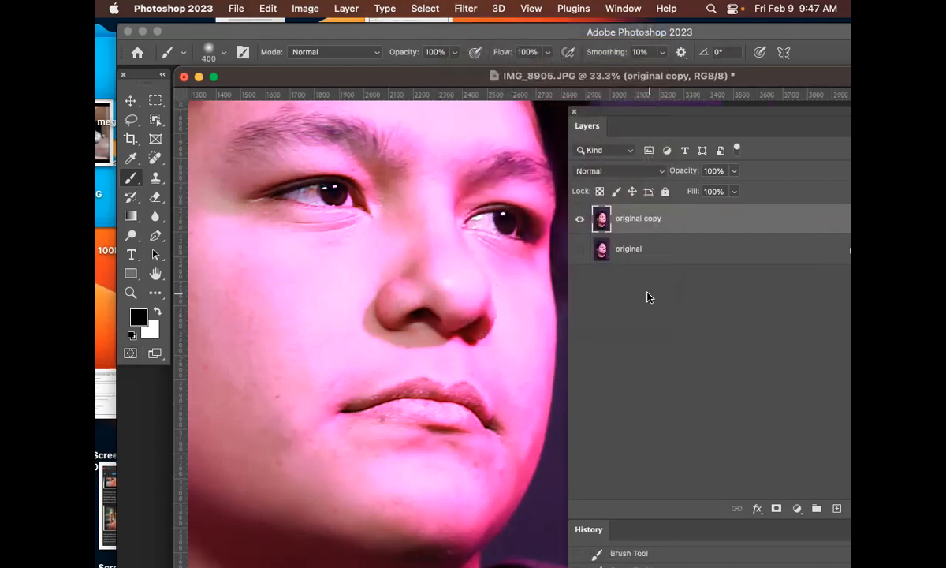
{"action": "key", "text": "cmd+z"}
{"action": "left_click", "coordinate": [466, 9]}
{"action": "left_click", "coordinate": [772, 336]}
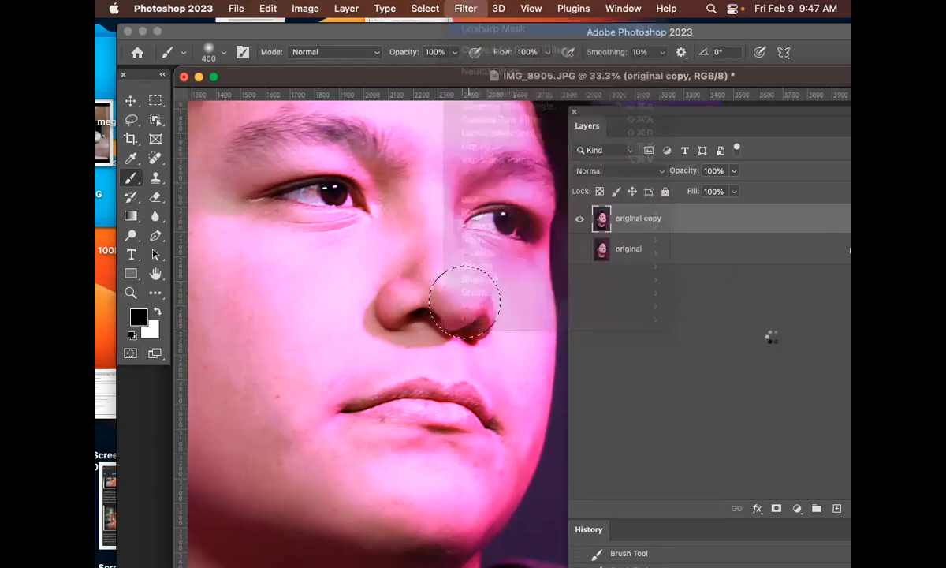
{"action": "key", "text": "cmd+d"}
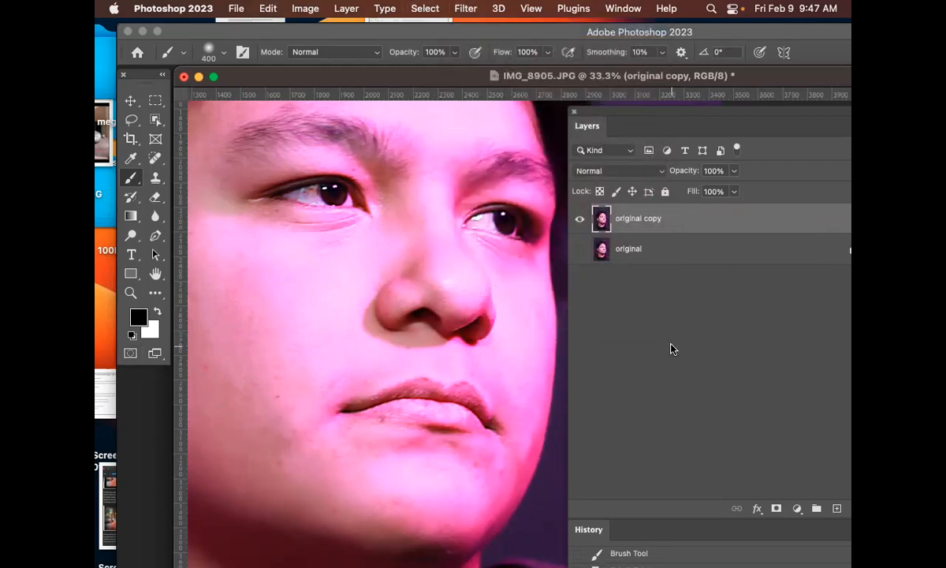
- Check the nose retouch against the whole portrait, restoring the selection for reference and toggling the original copy layer's visibility
{"action": "key", "text": "cmd+minus"}
{"action": "key", "text": "cmd+minus"}
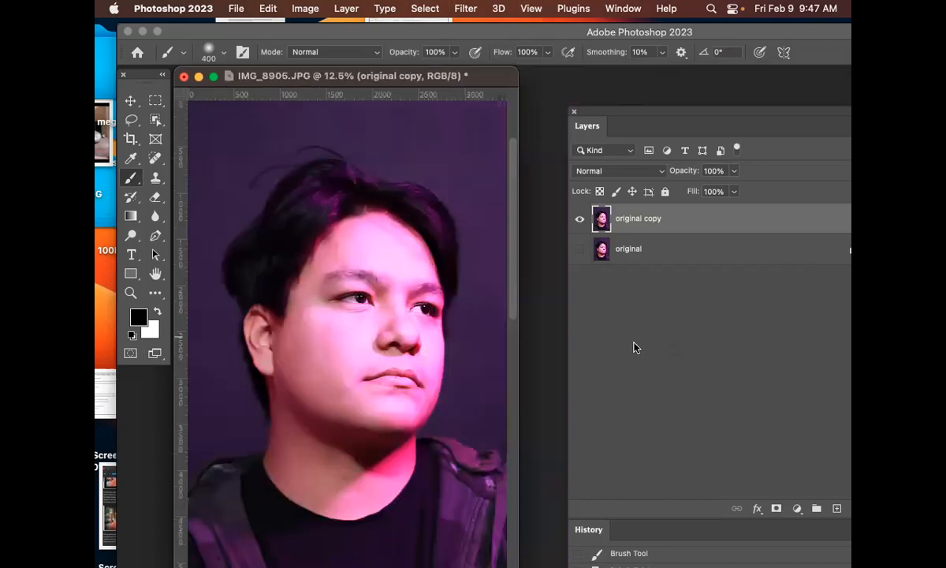
{"action": "key", "text": "cmd+shift+d"}
{"action": "left_click_drag", "start_coordinate": [515, 301], "coordinate": [517, 361]}
{"action": "key", "text": "super+0"}
{"action": "key", "text": "super+minus"}
{"action": "key", "text": "super+minus"}
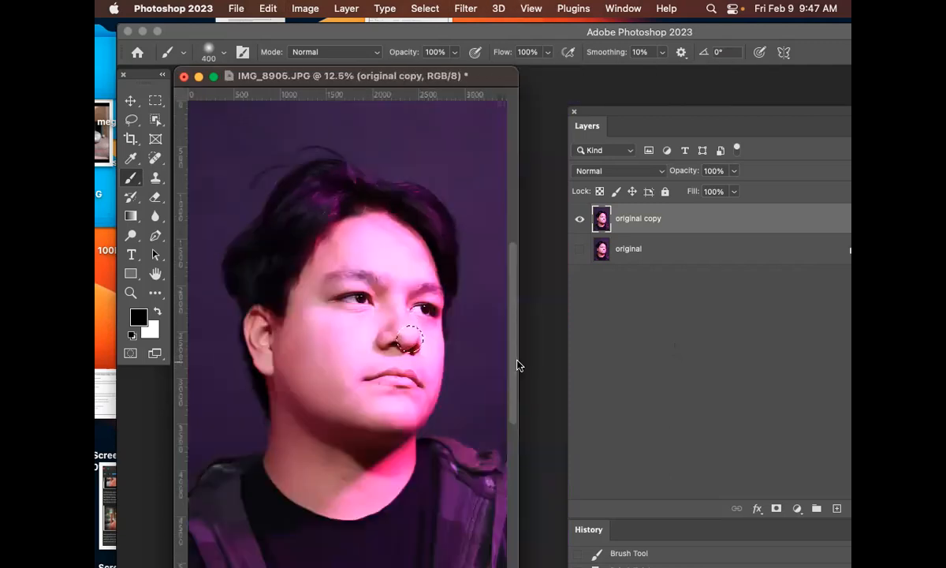
{"action": "left_click", "coordinate": [580, 218]}
{"action": "left_click", "coordinate": [579, 218]}
- Compare the retouched face with the original layer by repeatedly toggling the original copy layer, finishing with only the copy visible
{"action": "key", "text": "super+plus"}
{"action": "key", "text": "super+plus"}
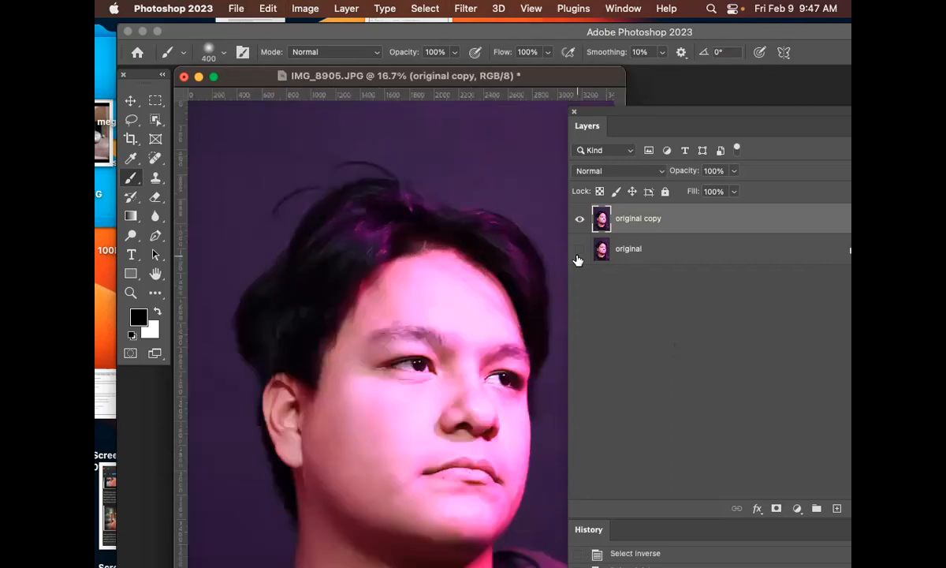
{"action": "scroll", "coordinate": [438, 300], "scroll_direction": "down", "scroll_amount": 3}
{"action": "scroll", "coordinate": [422, 217], "scroll_direction": "right", "scroll_amount": 3}
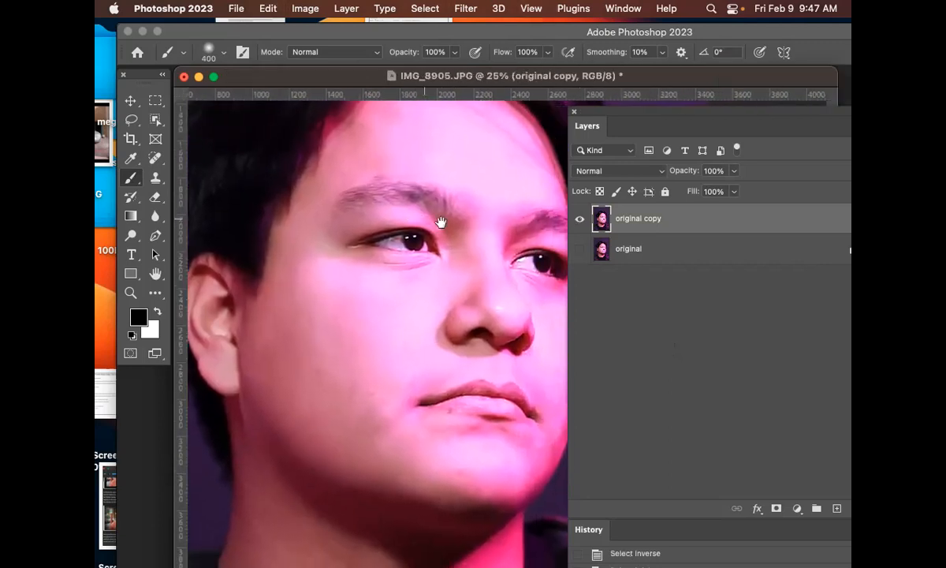
{"action": "left_click", "coordinate": [580, 248]}
{"action": "left_click", "coordinate": [580, 221]}
{"action": "left_click", "coordinate": [580, 221]}
{"action": "left_click", "coordinate": [579, 222]}
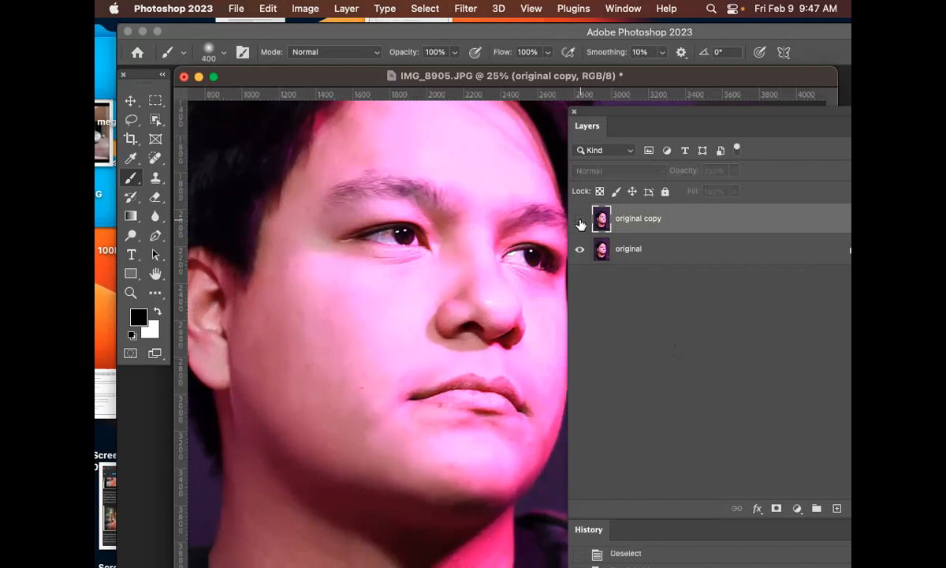
{"action": "left_click", "coordinate": [579, 220]}
{"action": "left_click", "coordinate": [580, 221]}
{"action": "left_click", "coordinate": [580, 222]}
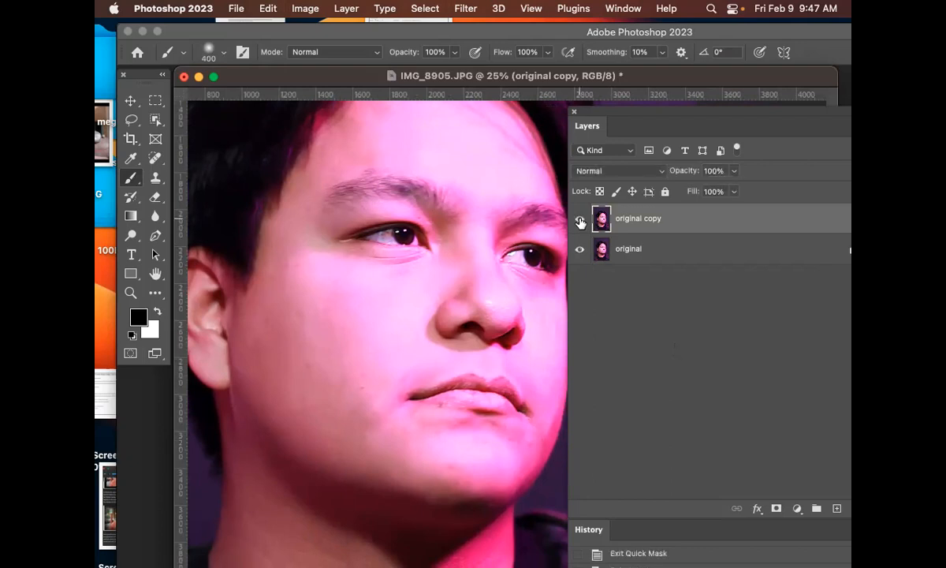
{"action": "left_click", "coordinate": [580, 221]}
{"action": "left_click", "coordinate": [579, 221]}
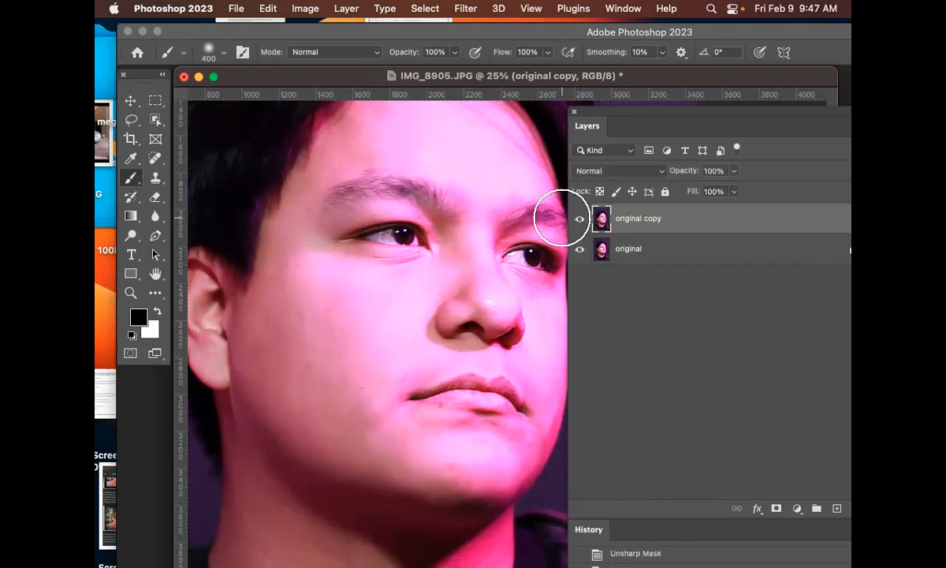
{"action": "left_click", "coordinate": [576, 223]}
{"action": "left_click", "coordinate": [575, 223]}
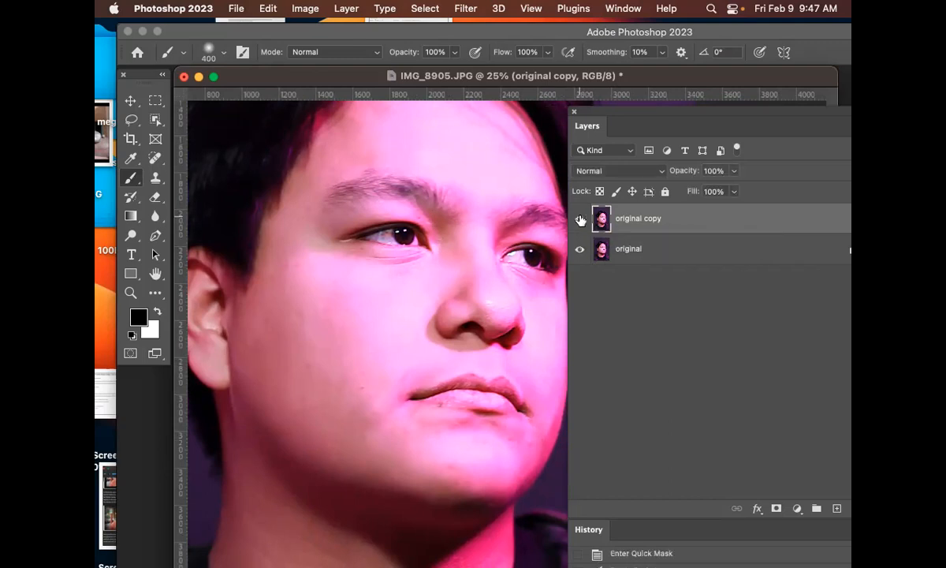
{"action": "left_click", "coordinate": [579, 220]}
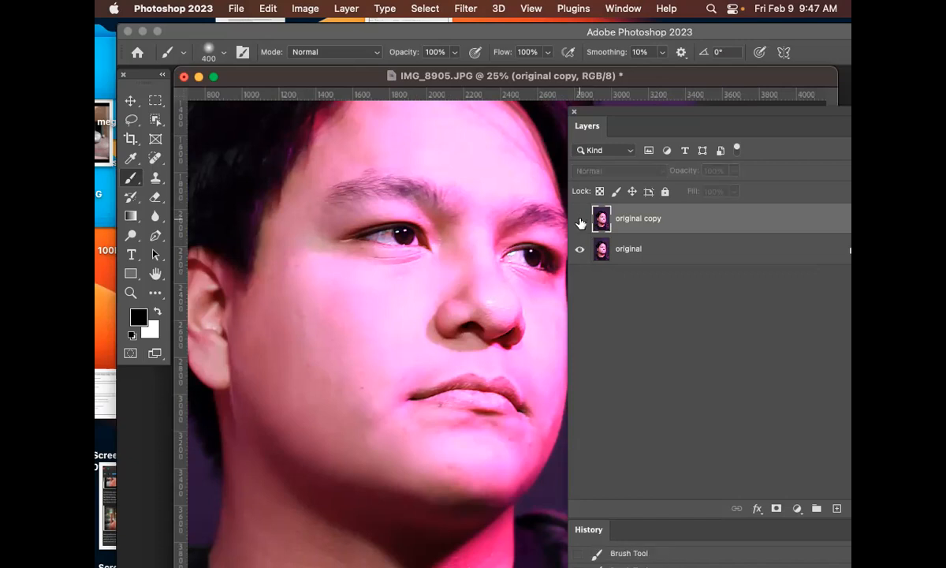
{"action": "left_click", "coordinate": [580, 250]}
{"action": "left_click", "coordinate": [581, 218]}
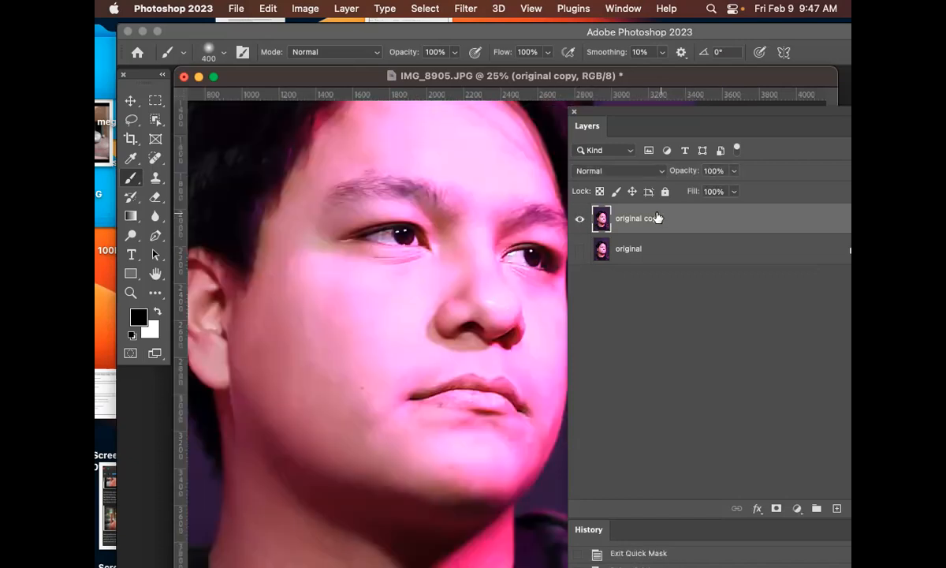
- Save the document in Photoshop format, named with the subject's first name followed by _edit3, keeping Maximize Compatibility on
{"action": "key", "text": "super+minus"}
{"action": "key", "text": "super+minus"}
{"action": "key", "text": "super+minus"}
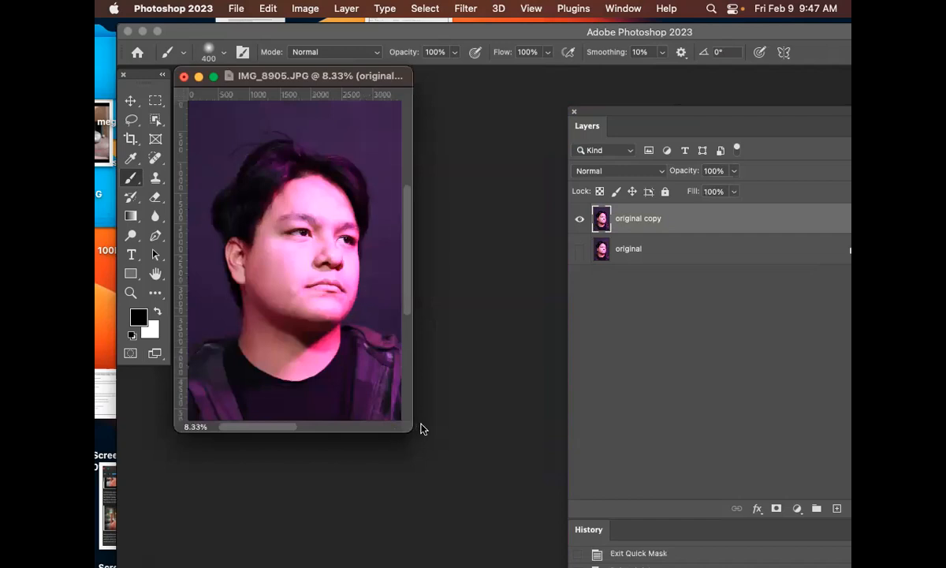
{"action": "left_click_drag", "start_coordinate": [409, 430], "coordinate": [520, 501]}
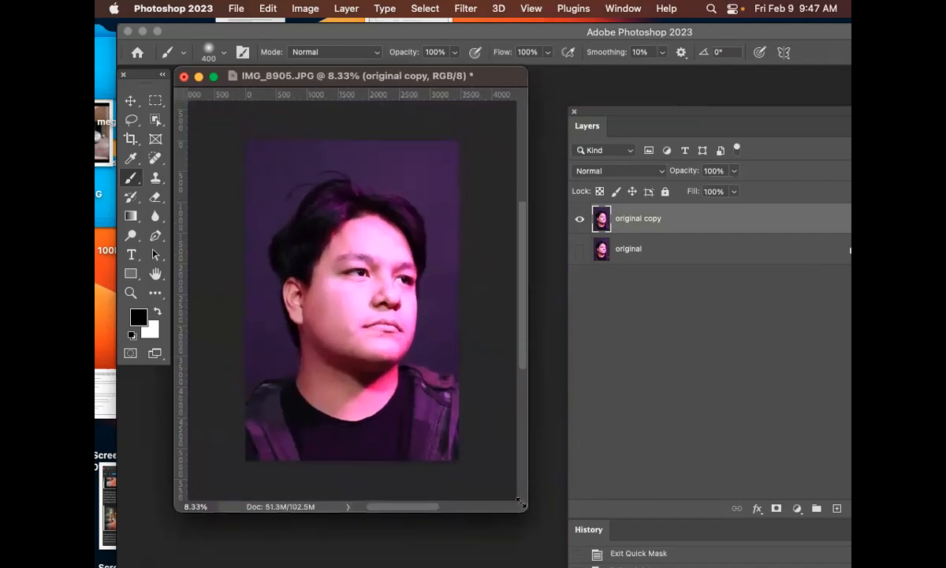
{"action": "key", "text": "shift+super+s"}
{"action": "type", "text": "daniel_edit"}
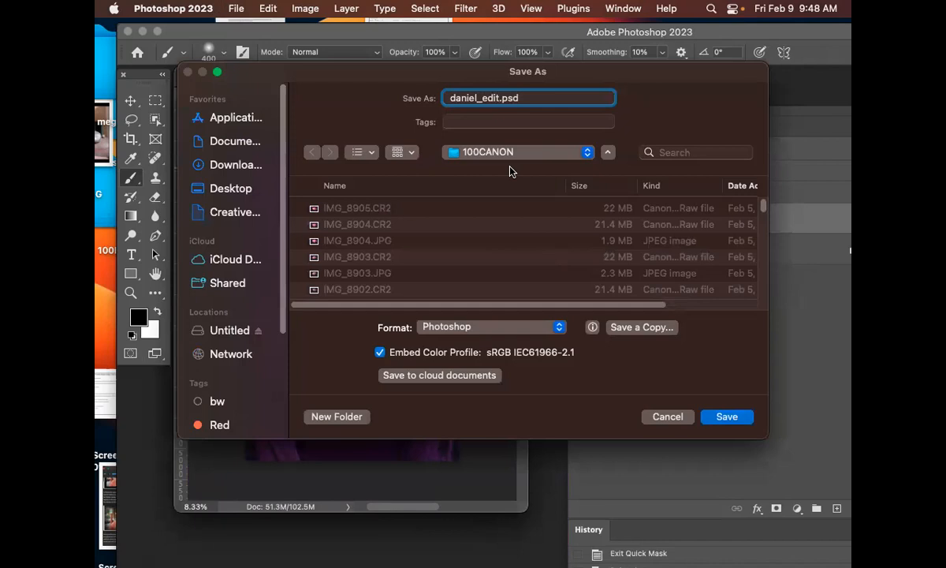
{"action": "type", "text": "2"}
{"action": "key", "text": "BackSpace"}
{"action": "type", "text": "3"}
{"action": "left_click", "coordinate": [725, 416]}
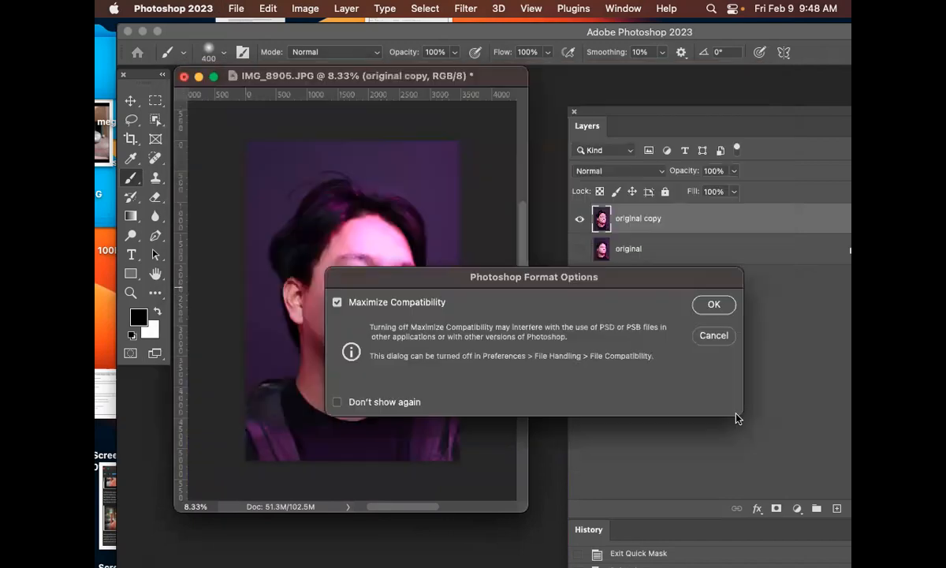
{"action": "left_click", "coordinate": [719, 302]}
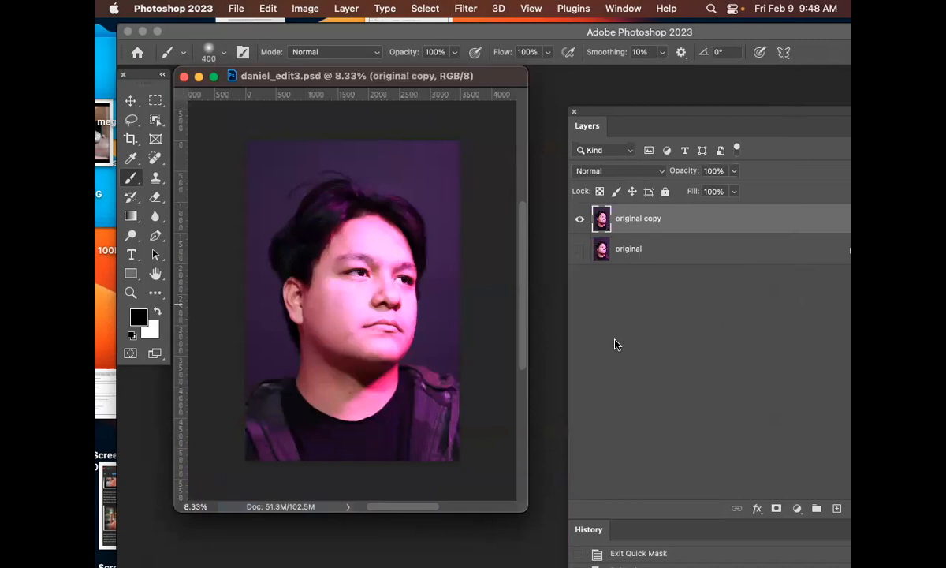
- Enlarge the document window to leave empty space around the whole portrait and reposition the Layers and History group to show it fully
{"action": "key", "text": "super+minus"}
{"action": "key", "text": "super+minus"}
{"action": "key", "text": "super+minus"}
{"action": "key", "text": "super+equal"}
{"action": "key", "text": "super+equal"}
{"action": "key", "text": "super+equal"}
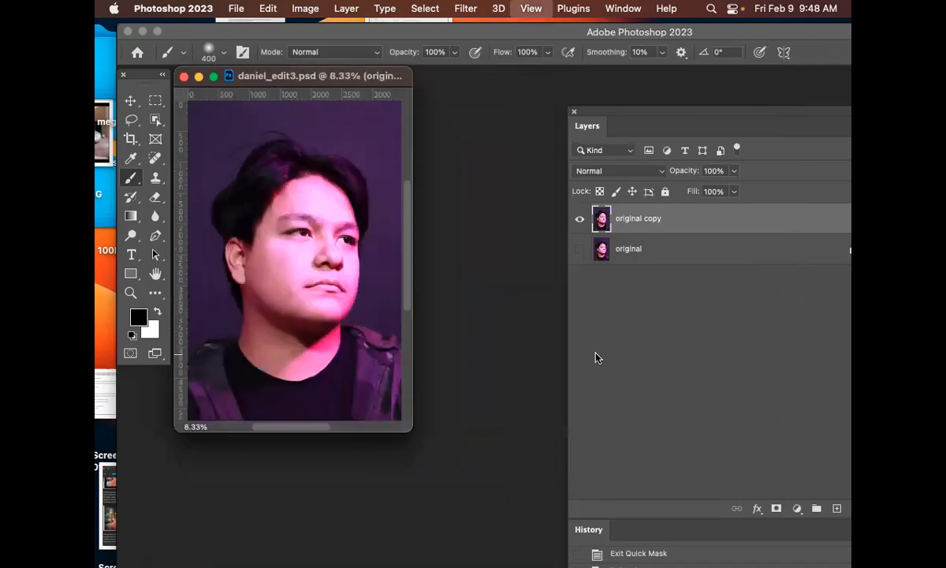
{"action": "left_click_drag", "start_coordinate": [409, 425], "coordinate": [550, 507]}
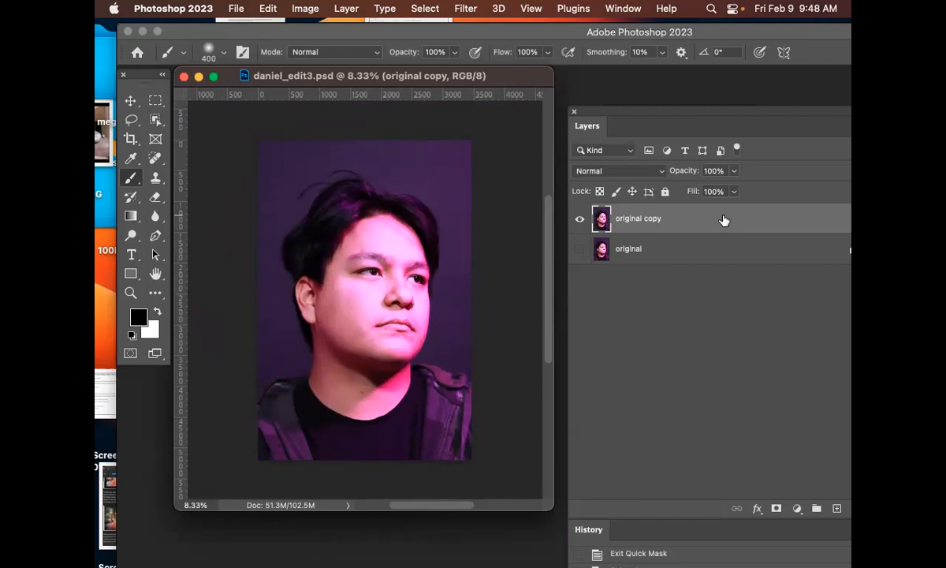
{"action": "left_click_drag", "start_coordinate": [651, 112], "coordinate": [593, 82]}
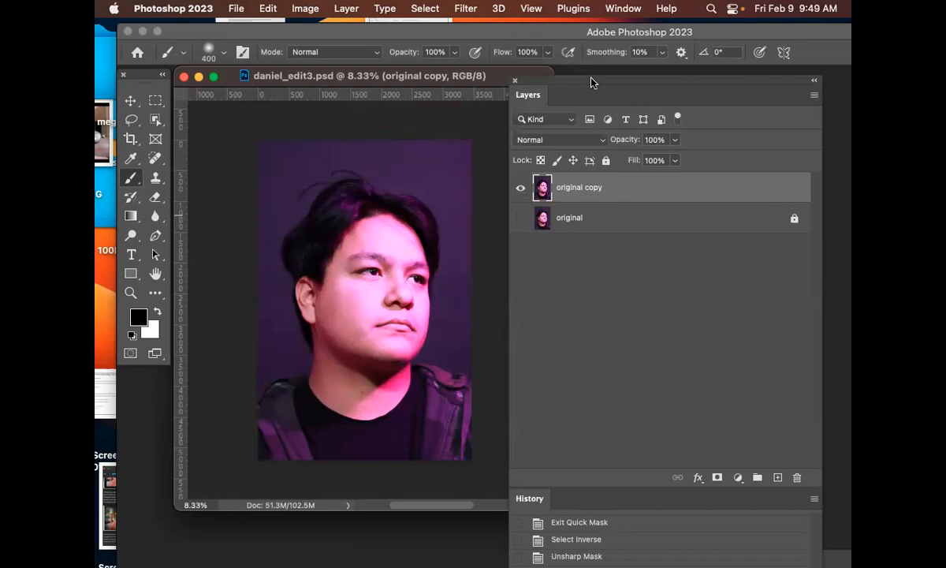
- Draw a black-filled rectangle shape of about 3475 × 5217 px covering the entire portrait
{"action": "left_click", "coordinate": [132, 276]}
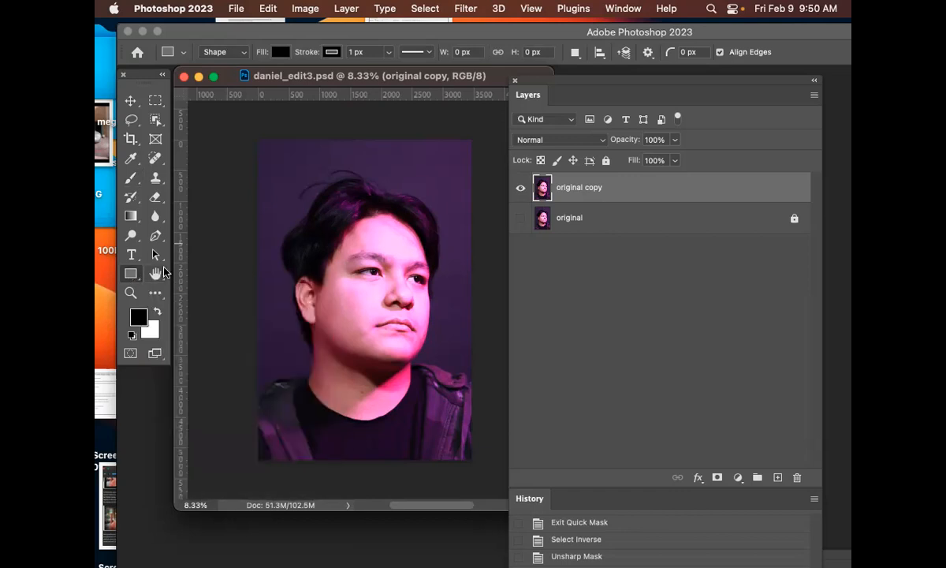
{"action": "right_click", "coordinate": [130, 274]}
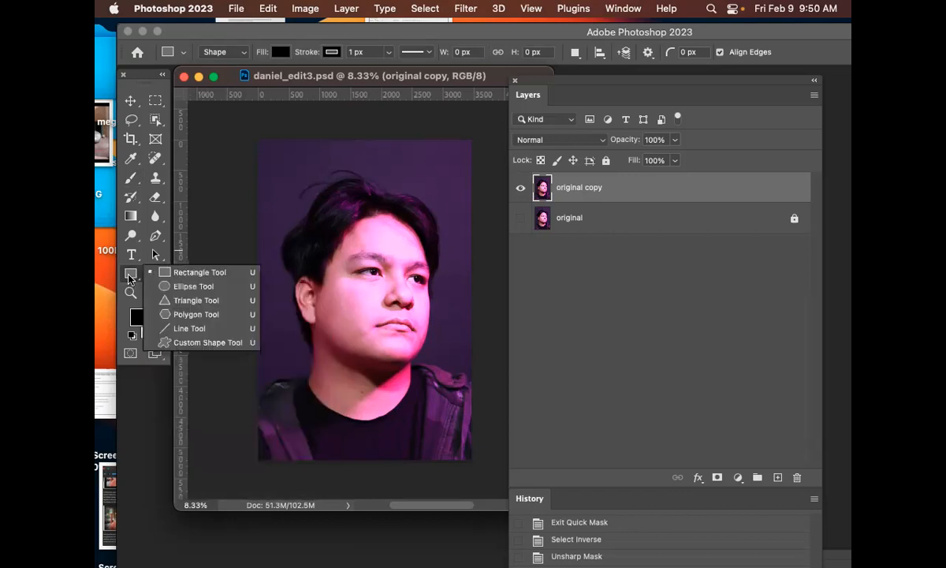
{"action": "left_click", "coordinate": [180, 253]}
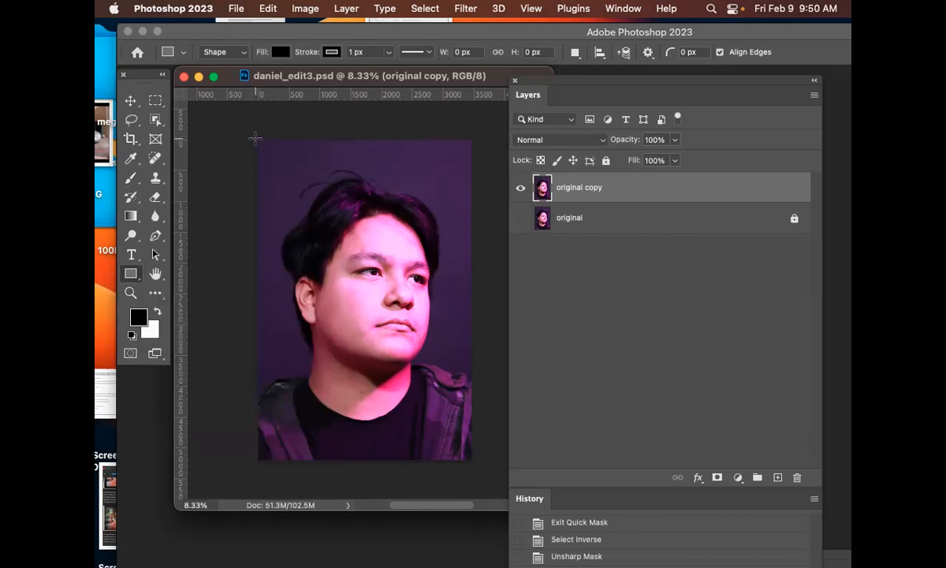
{"action": "left_click_drag", "start_coordinate": [257, 139], "coordinate": [472, 461]}
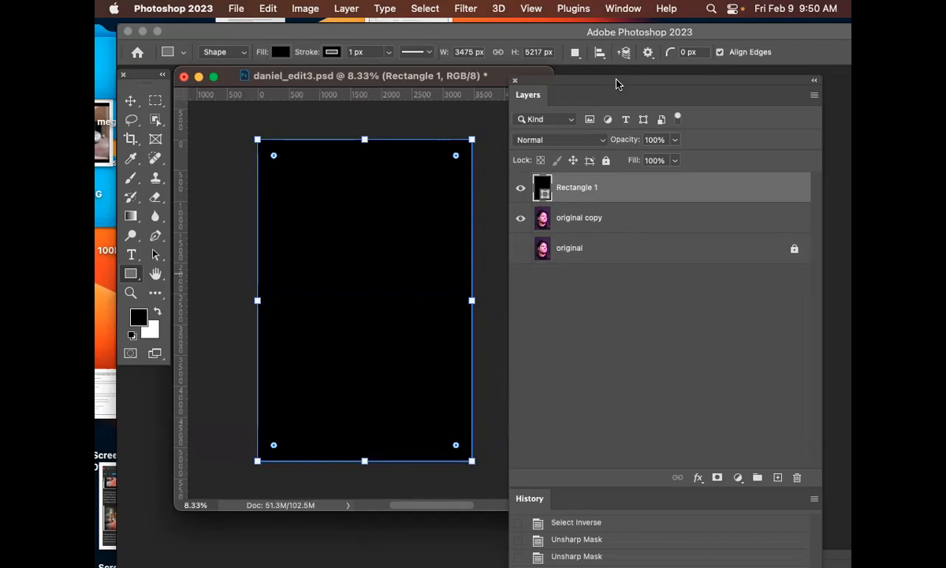
{"action": "left_click_drag", "start_coordinate": [617, 80], "coordinate": [590, 71]}
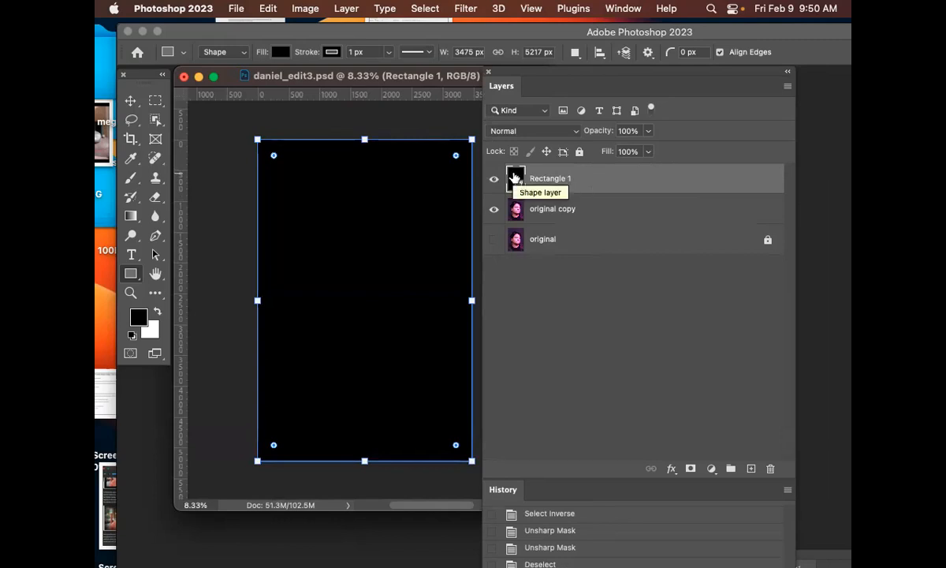
{"action": "right_click", "coordinate": [513, 177]}
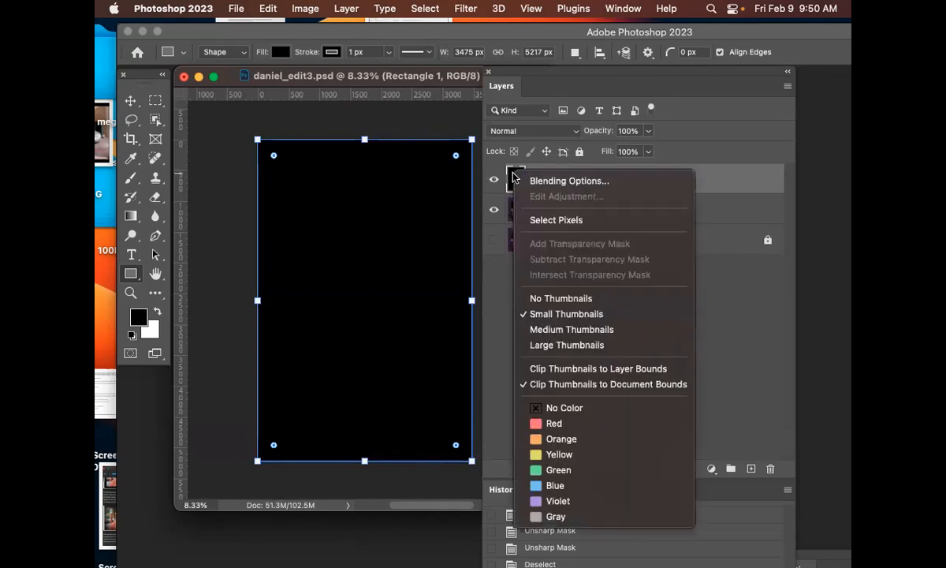
{"action": "left_click", "coordinate": [512, 178]}
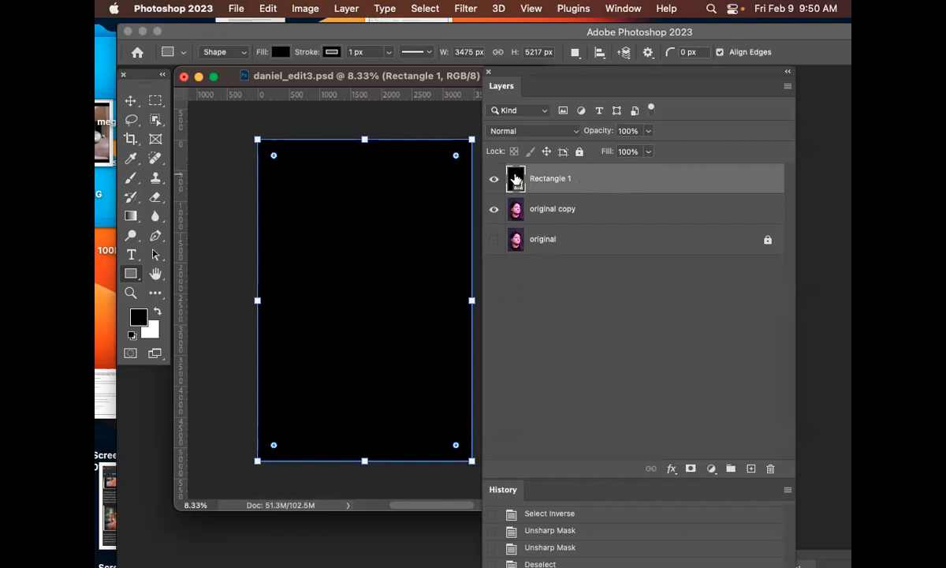
{"action": "right_click", "coordinate": [515, 179]}
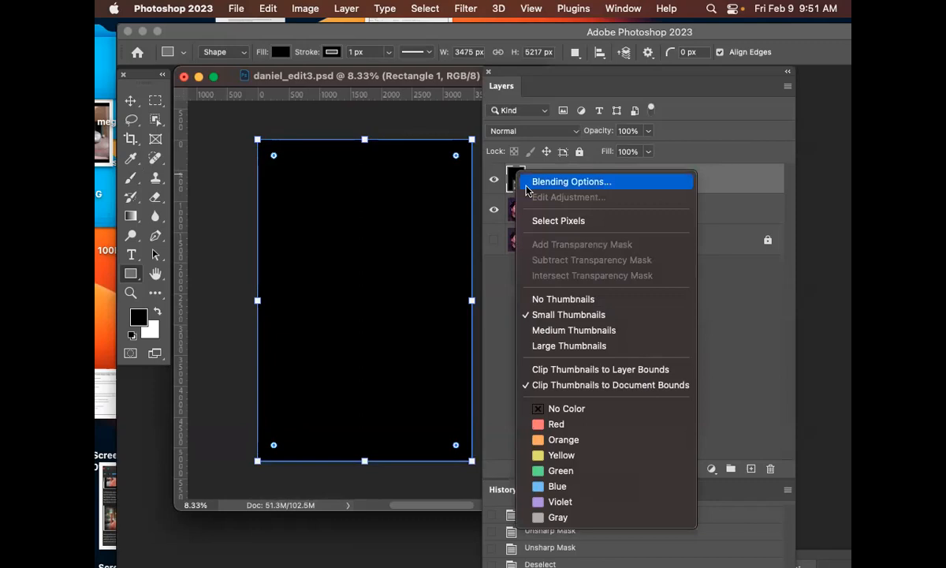
{"action": "left_click", "coordinate": [524, 170]}
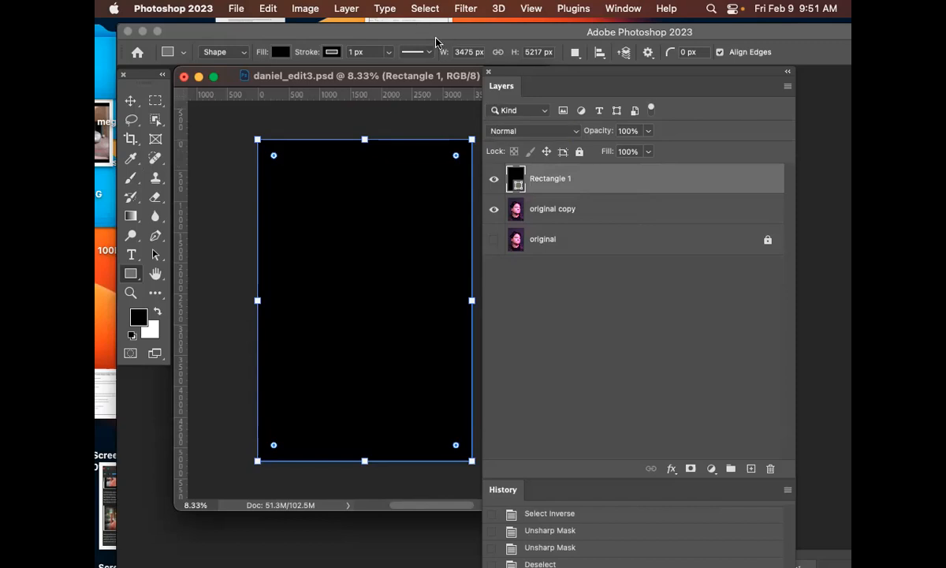
{"action": "left_click", "coordinate": [432, 7]}
{"action": "left_click", "coordinate": [701, 180]}
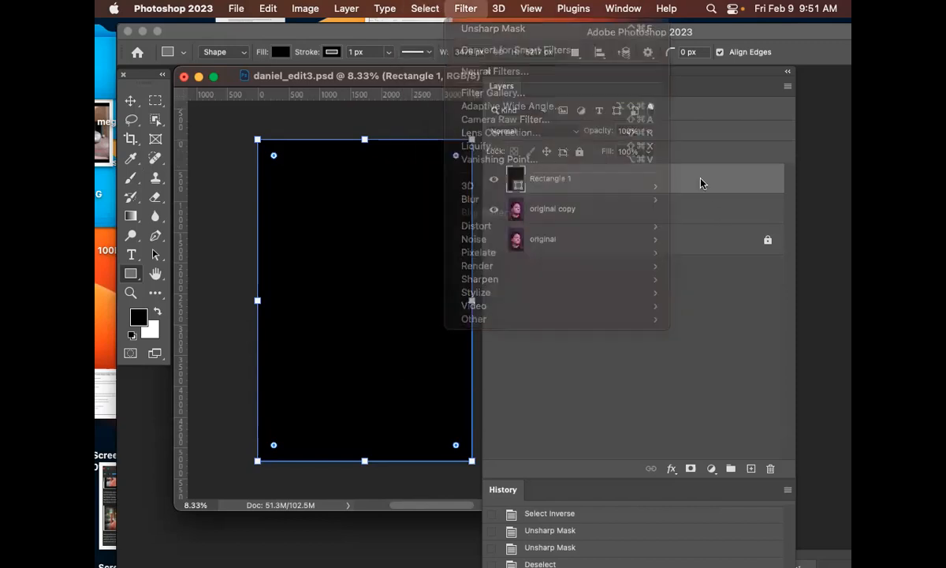